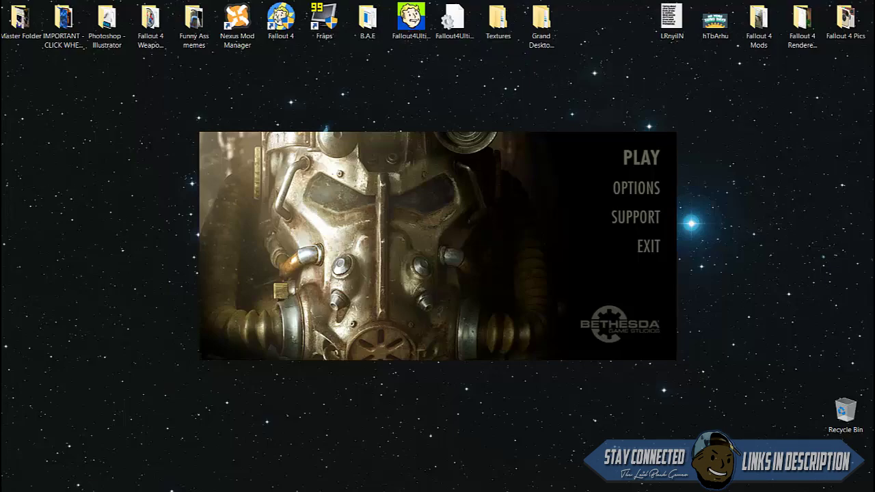
# Check the Fallout 4 Ultimate Tweak Tool page, return to FO4Edit PreRelease, then show the FO4Edit 3.1.3 archive
pyautogui.moveTo(332, 483)
pyautogui.click(270, 419)
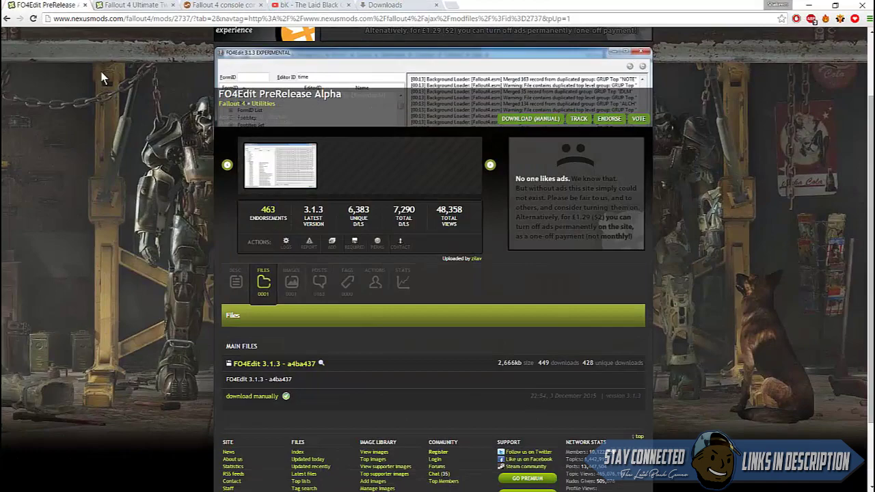
pyautogui.click(116, 5)
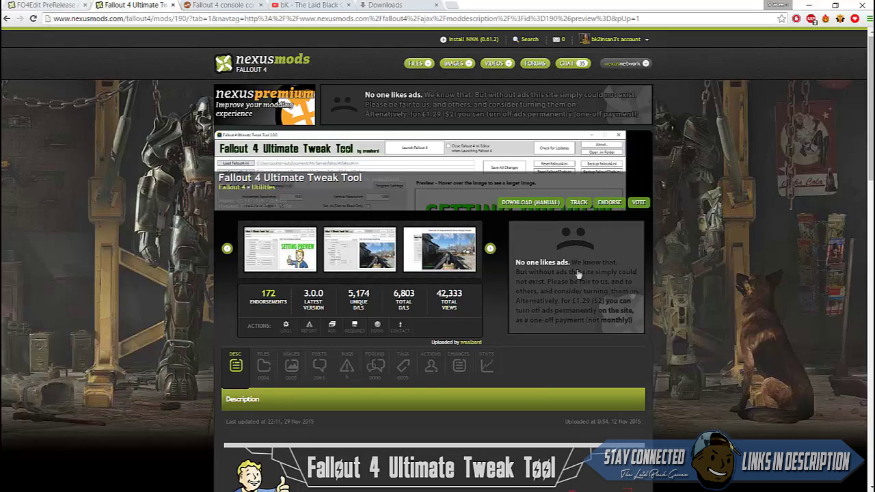
pyautogui.click(79, 6)
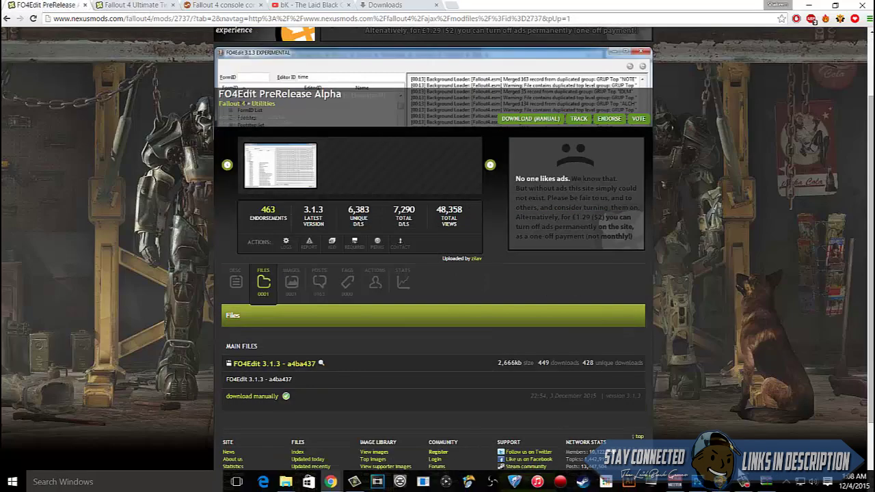
pyautogui.click(766, 482)
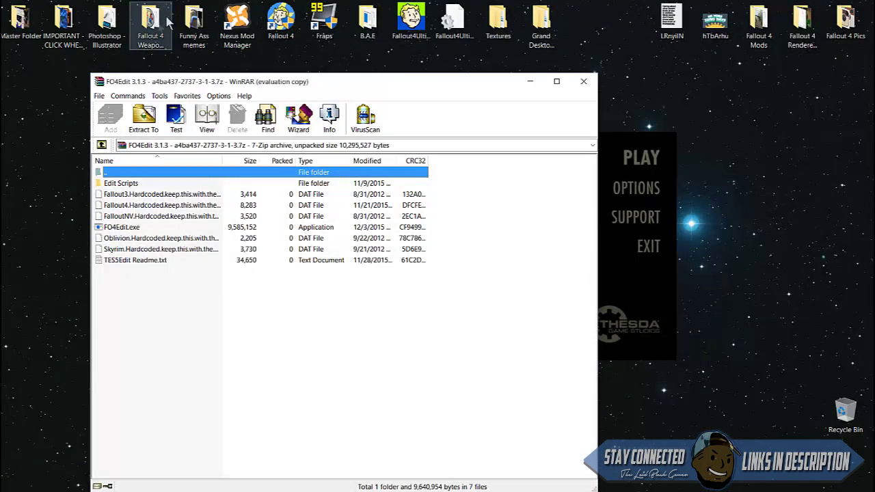
# Open the desktop's Fallout 4 Weapon Editor folder and close the FO4Edit 3.1.3 archive in WinRAR
pyautogui.click(149, 28)
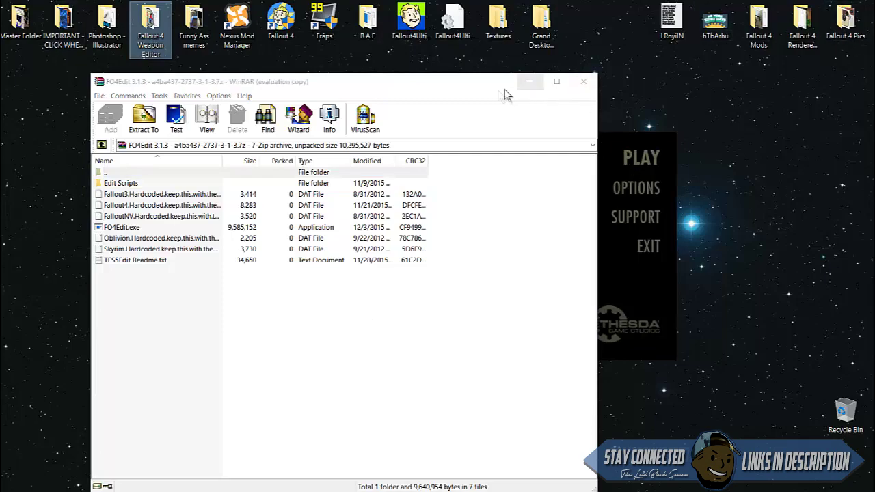
pyautogui.click(583, 82)
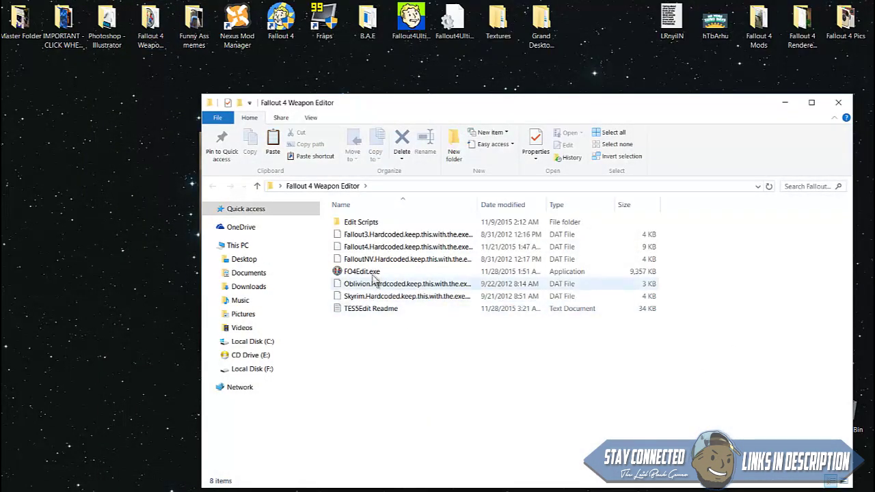
# Copy all eight FO4Edit files from the Fallout 4 Weapon Editor folder, then minimize it
pyautogui.click(373, 274)
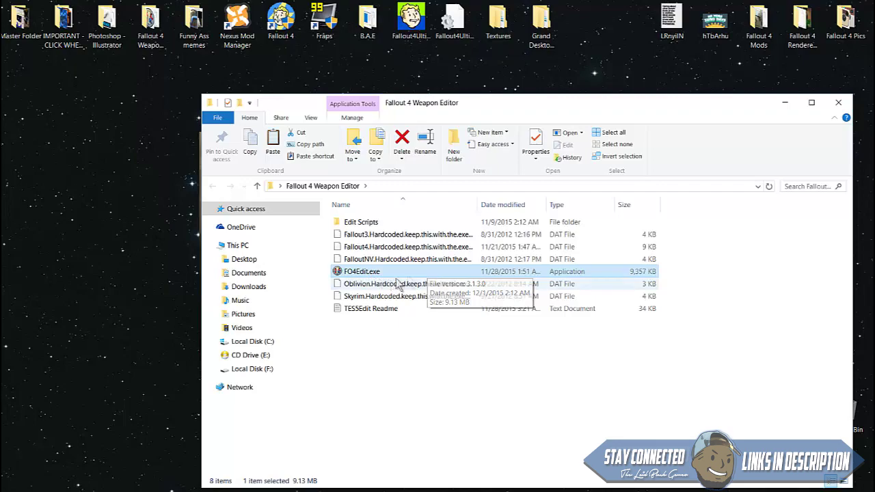
pyautogui.moveTo(423, 379); pyautogui.dragTo(383, 217)
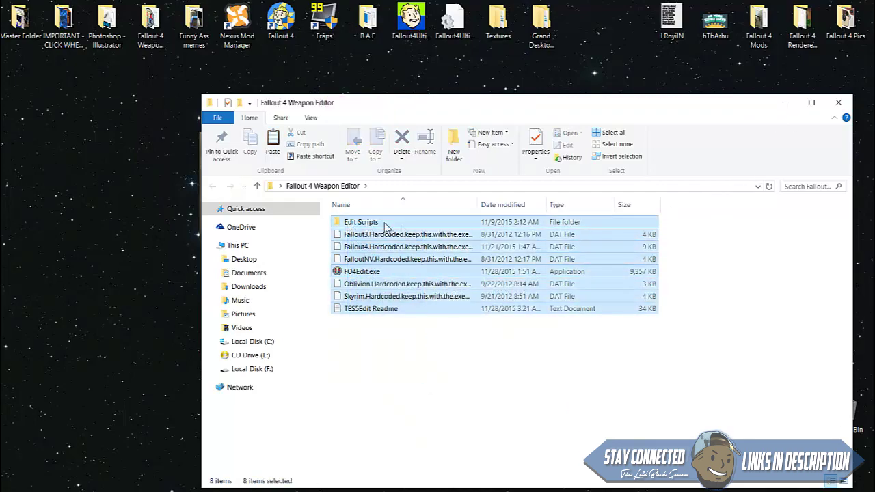
pyautogui.rightClick(440, 232)
pyautogui.click(499, 409)
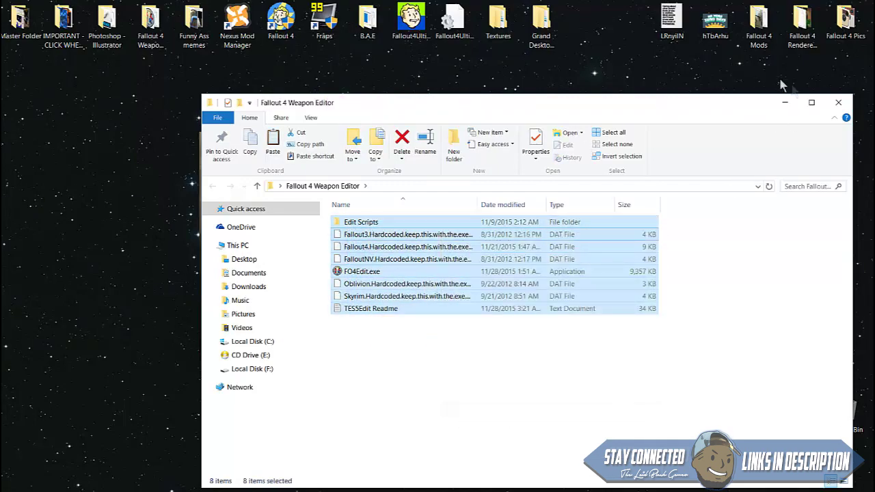
pyautogui.click(785, 102)
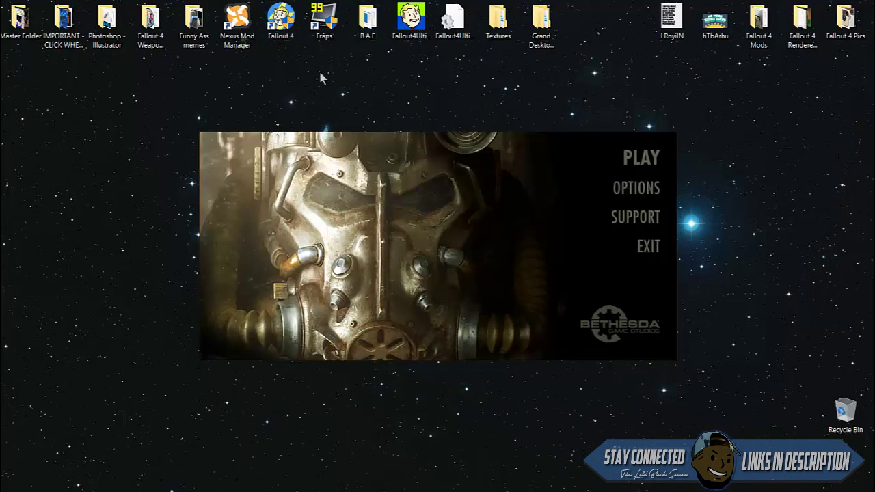
# Open the Fallout 4 install folder from the game shortcut and launch FO4Edit.exe there
pyautogui.rightClick(287, 27)
pyautogui.click(359, 50)
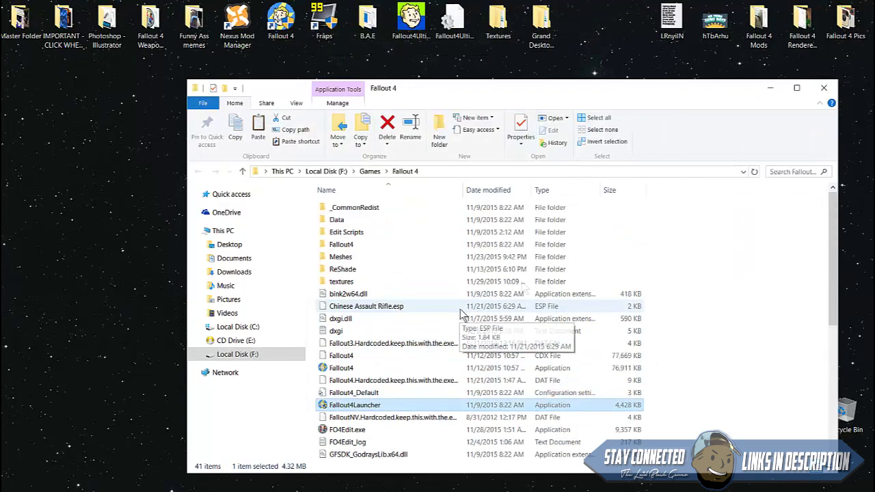
pyautogui.scroll(-6, 465, 301)
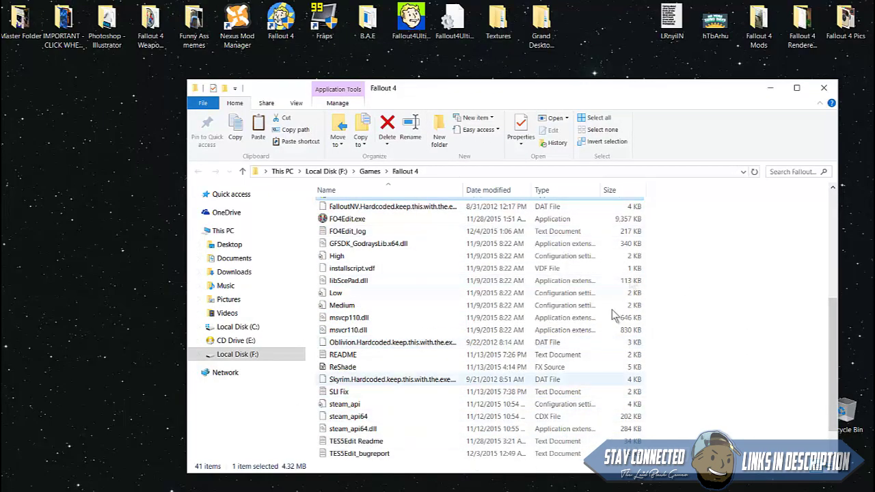
pyautogui.scroll(4, 588, 328)
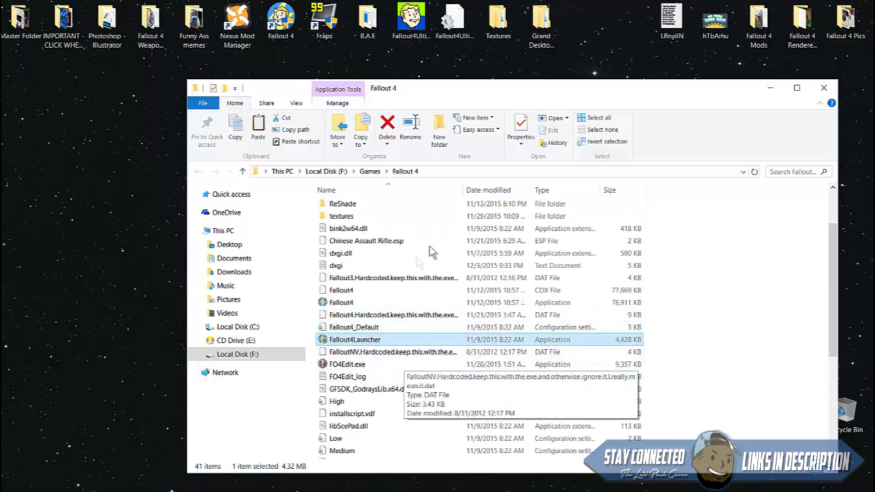
pyautogui.scroll(-5, 372, 244)
pyautogui.scroll(4, 372, 243)
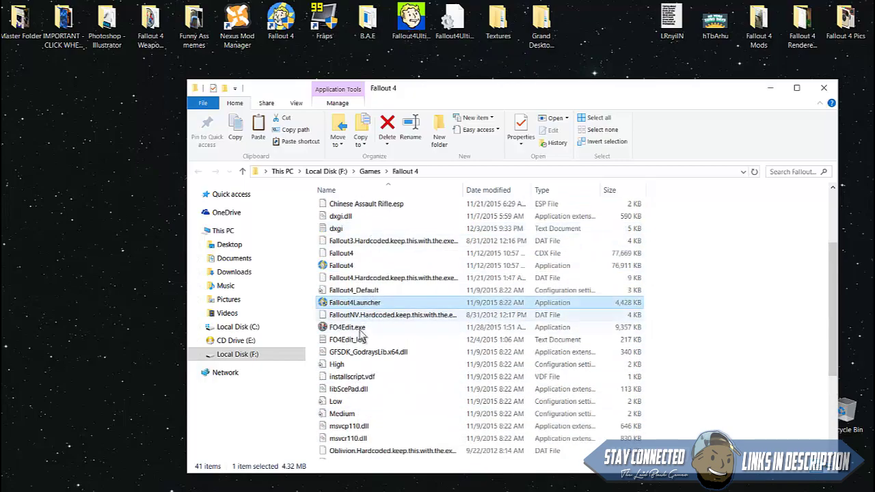
pyautogui.click(380, 329)
pyautogui.doubleClick(381, 328)
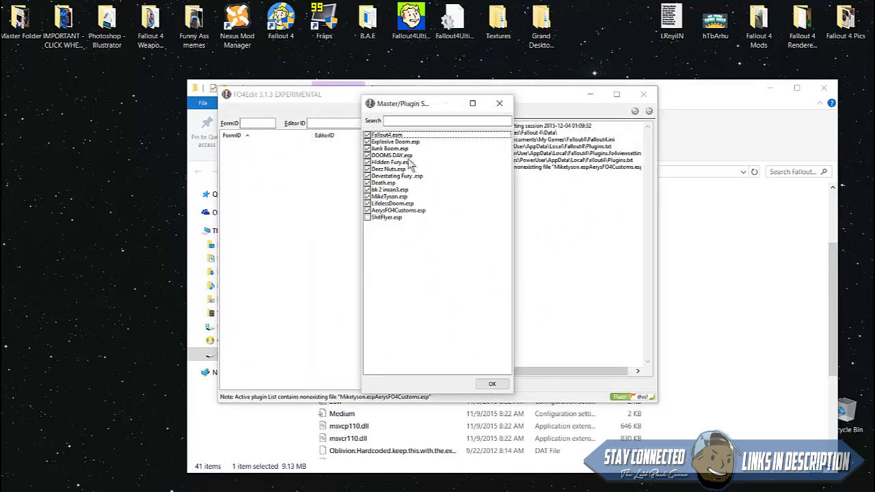
# Select Fallout4.esm in the Master/Plugin Selection list and confirm with OK to start loading
pyautogui.click(387, 134)
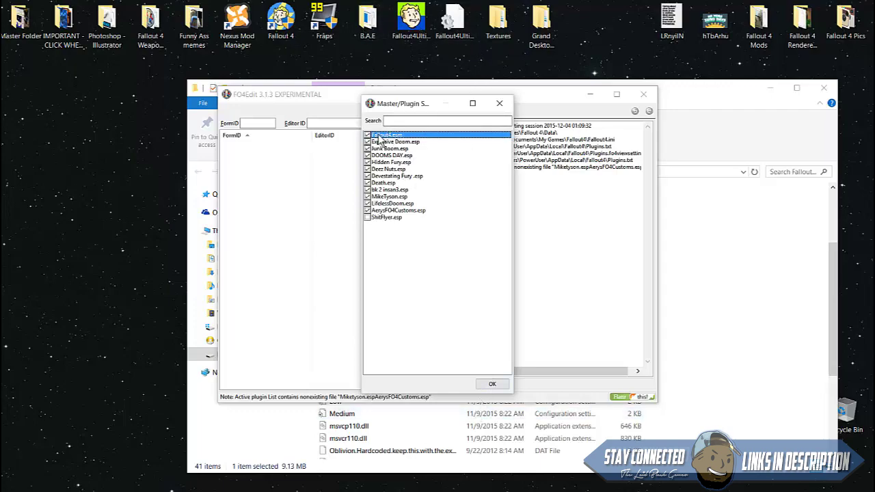
pyautogui.click(491, 384)
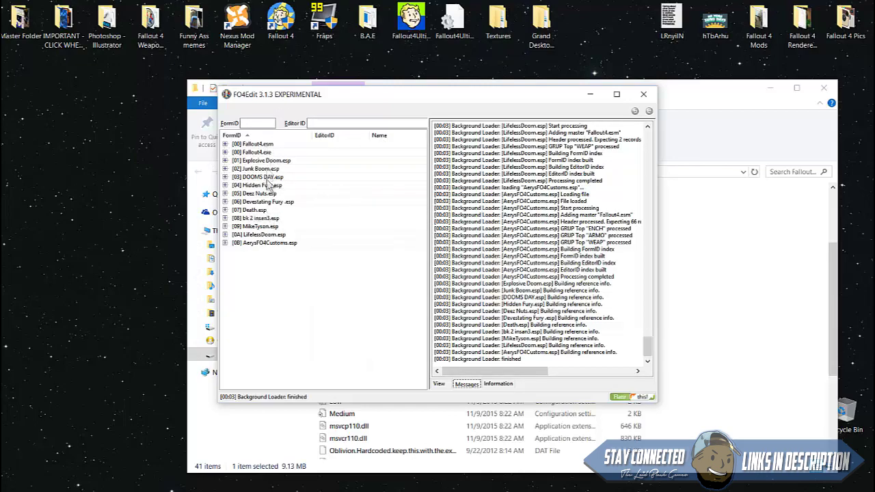
# Expand Fallout4.esm and its Weapon record group
pyautogui.click(257, 144)
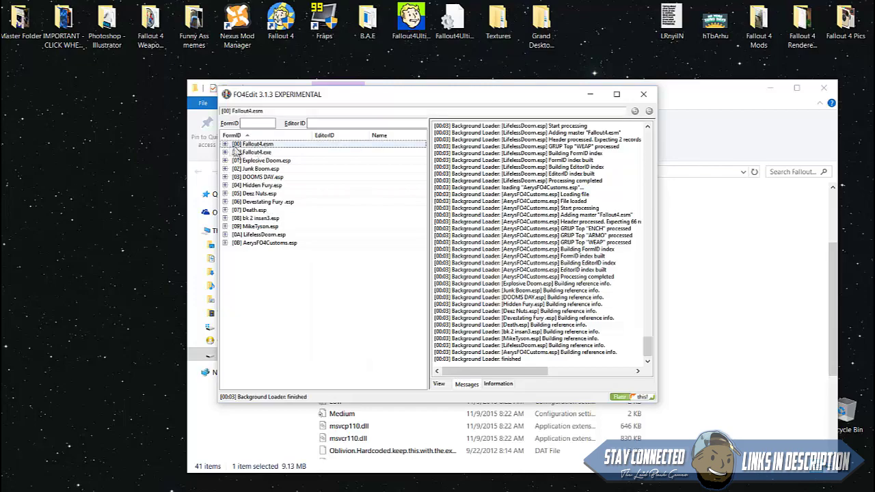
pyautogui.click(225, 145)
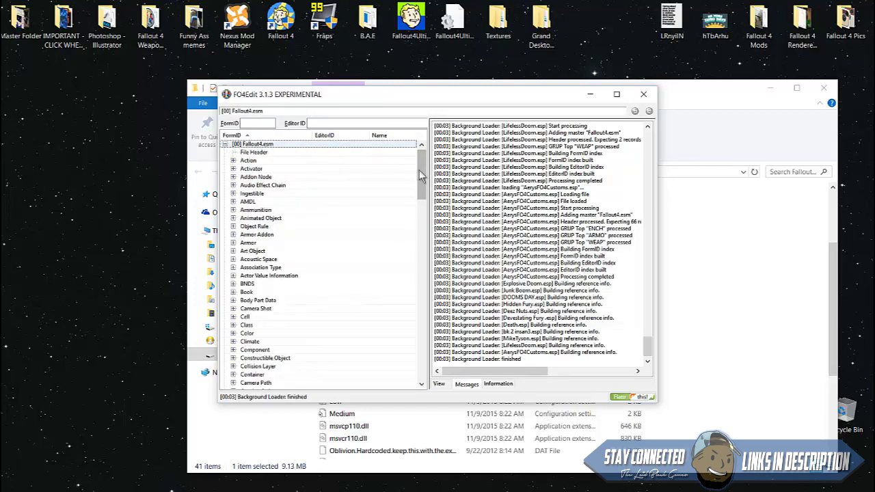
pyautogui.moveTo(422, 173); pyautogui.dragTo(425, 225)
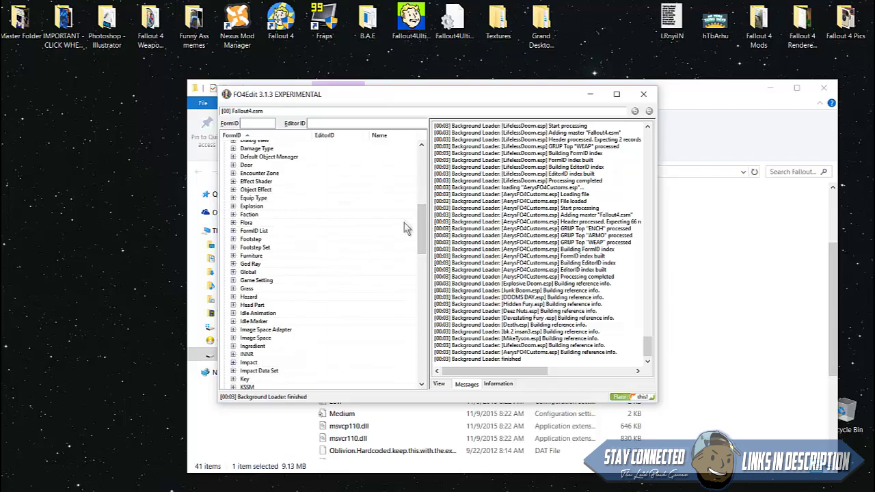
pyautogui.moveTo(418, 220); pyautogui.dragTo(418, 340)
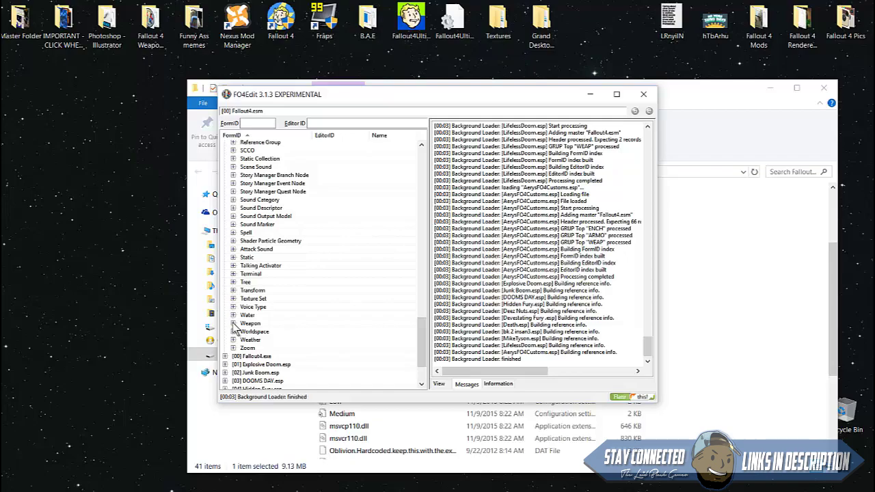
pyautogui.click(233, 324)
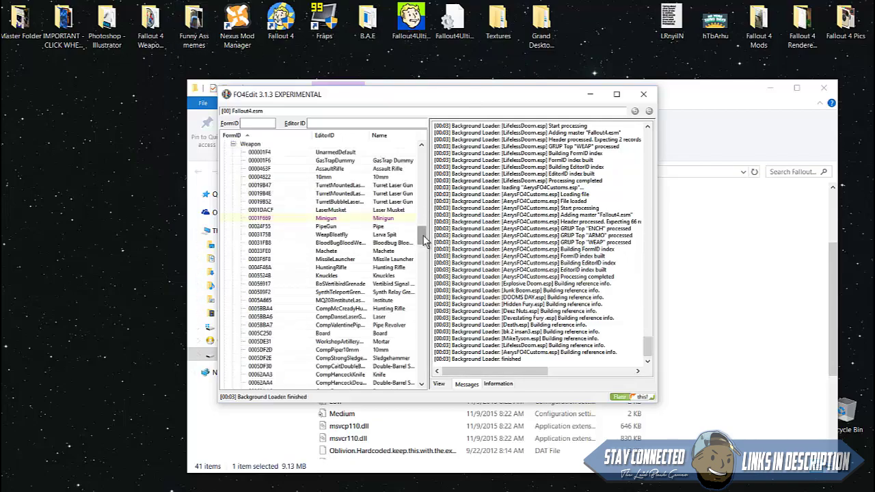
# Show the 10mm (00004822) weapon record's details and keep its row in view
pyautogui.moveTo(424, 241)
pyautogui.mouseDown()
pyautogui.moveTo(421, 227)
pyautogui.moveTo(423, 253)
pyautogui.mouseUp()
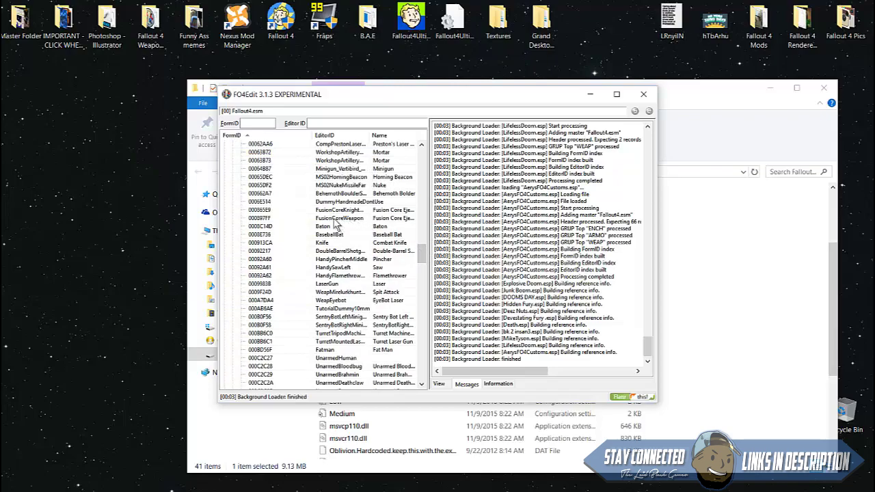
pyautogui.scroll(3, 359, 185)
pyautogui.scroll(8, 359, 185)
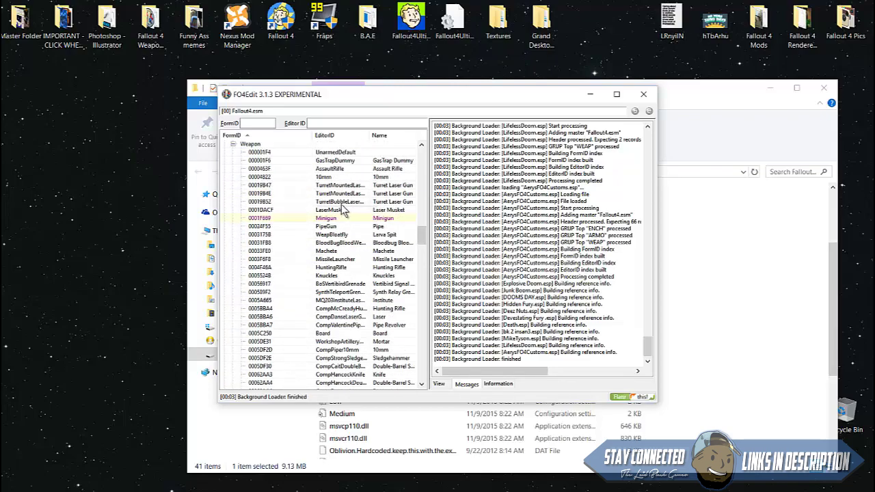
pyautogui.click(325, 179)
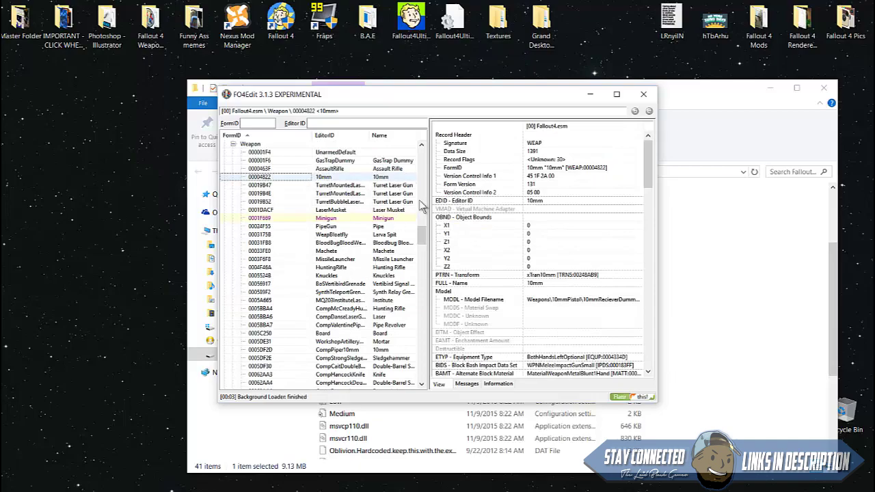
pyautogui.moveTo(423, 236); pyautogui.dragTo(424, 256)
pyautogui.scroll(-12, 331, 357)
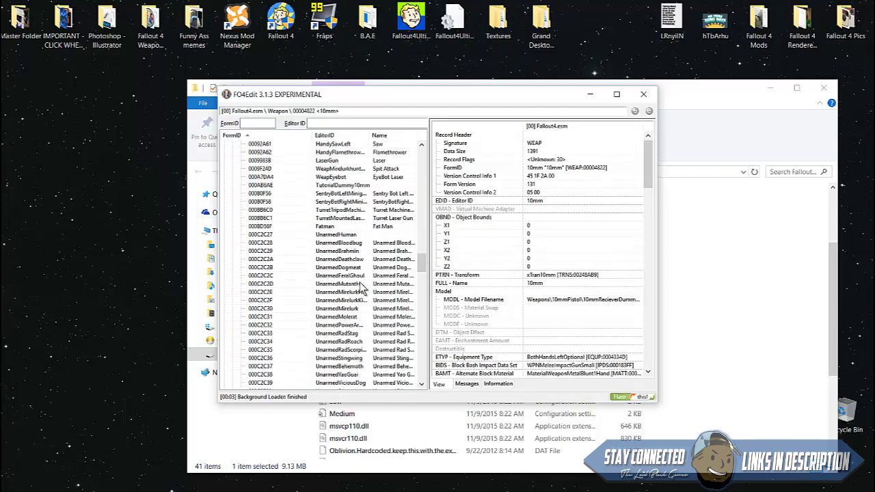
pyautogui.scroll(-6, 331, 357)
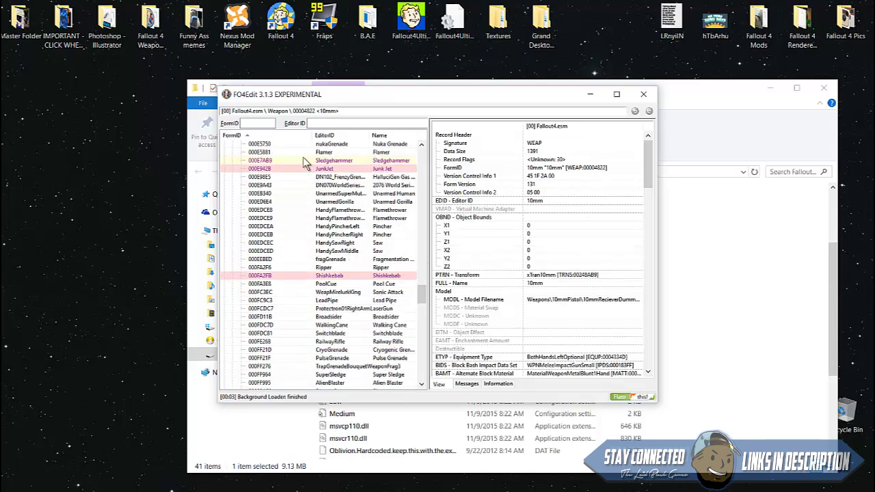
pyautogui.scroll(-5, 318, 355)
pyautogui.scroll(-2, 331, 333)
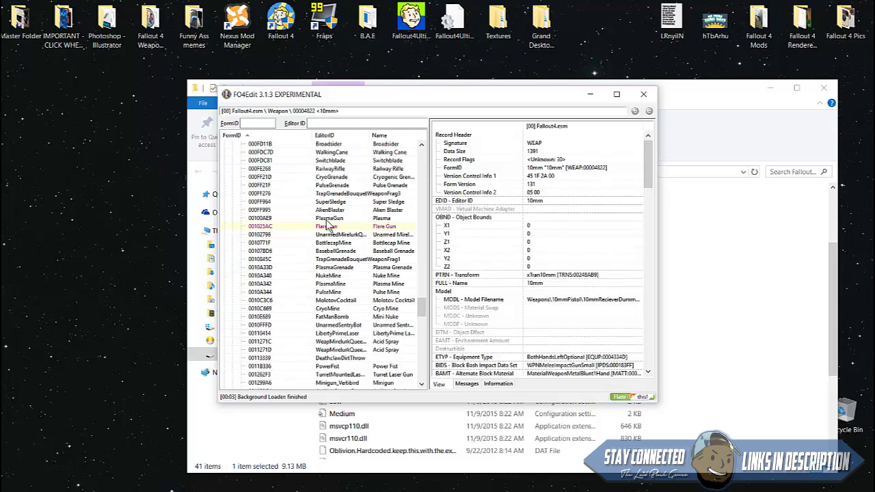
pyautogui.moveTo(422, 308); pyautogui.dragTo(428, 226)
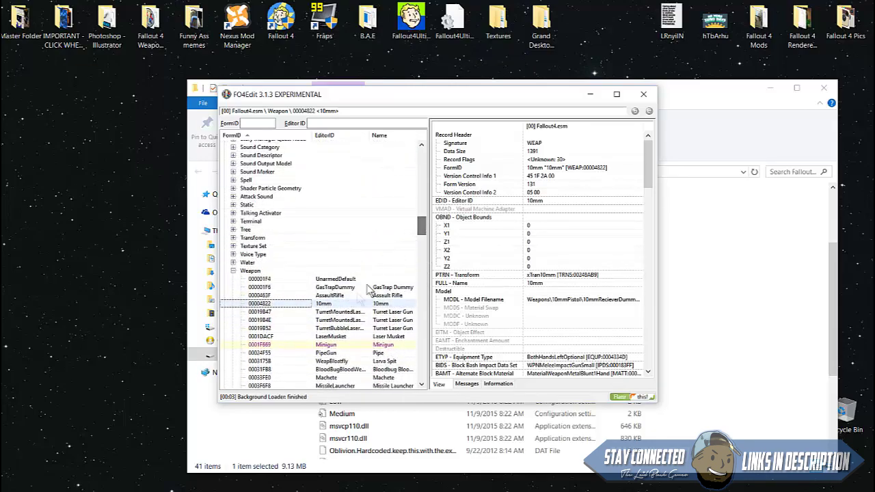
# Copy the 10mm record as an override into new file TurdNuggets.esp, adding Fallout4.esm as master
pyautogui.rightClick(338, 304)
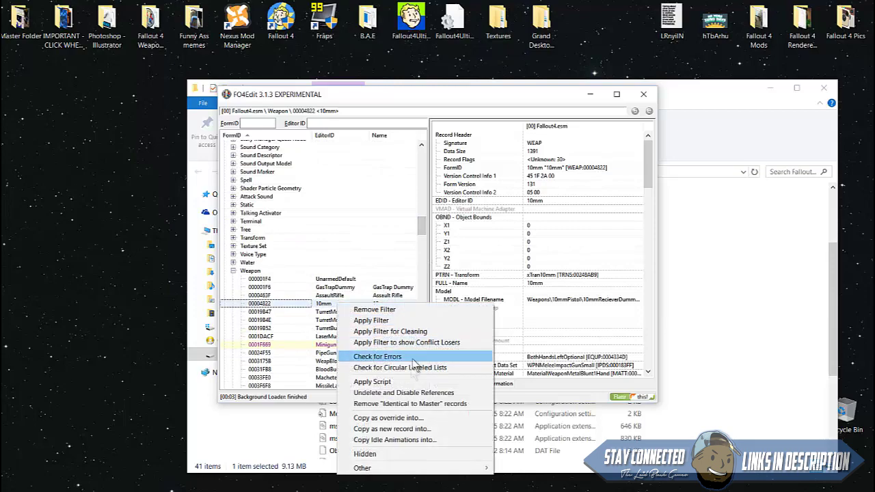
pyautogui.click(448, 417)
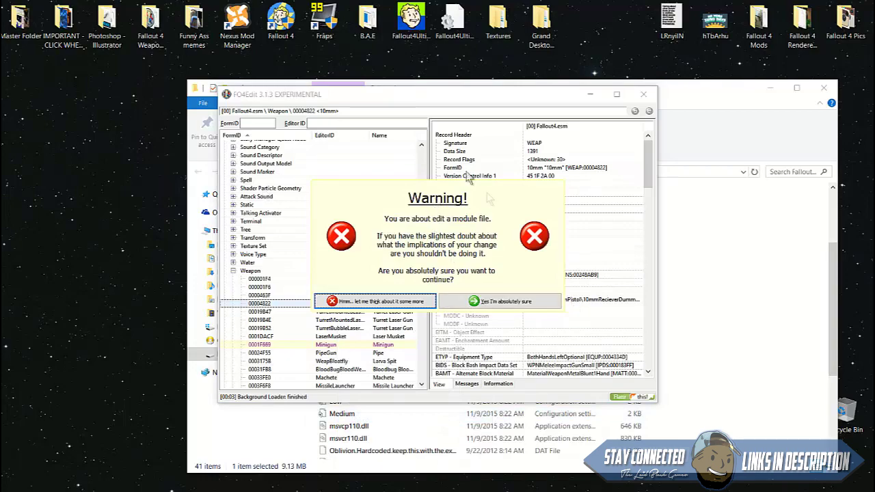
pyautogui.click(518, 305)
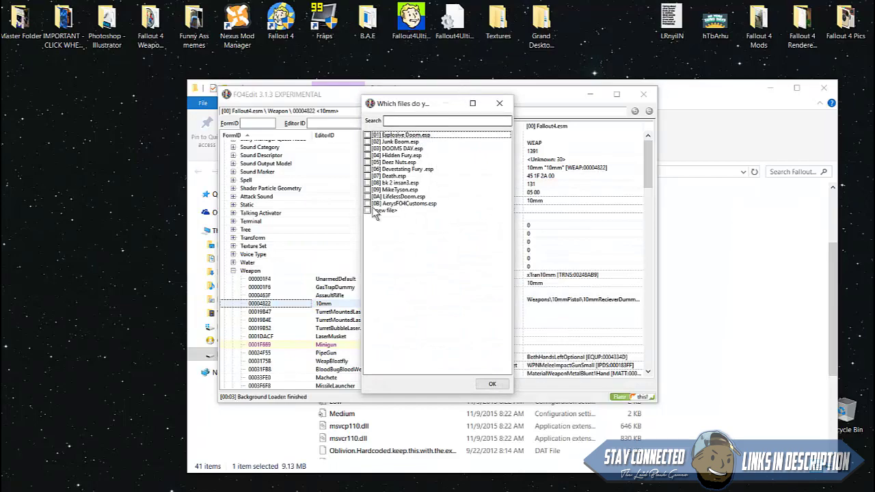
pyautogui.click(367, 210)
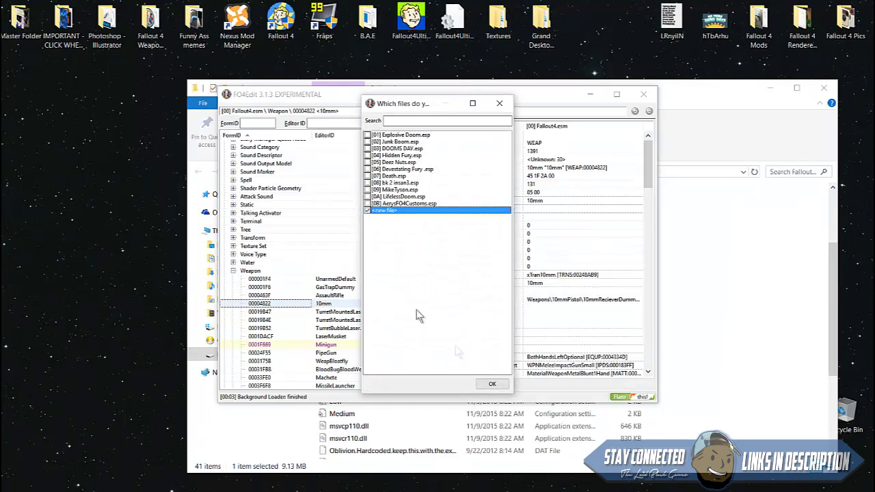
pyautogui.click(493, 385)
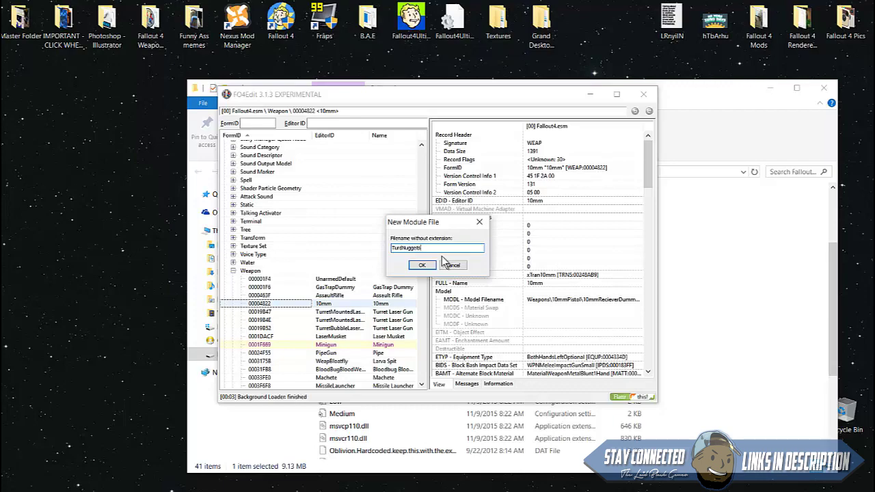
pyautogui.click(422, 266)
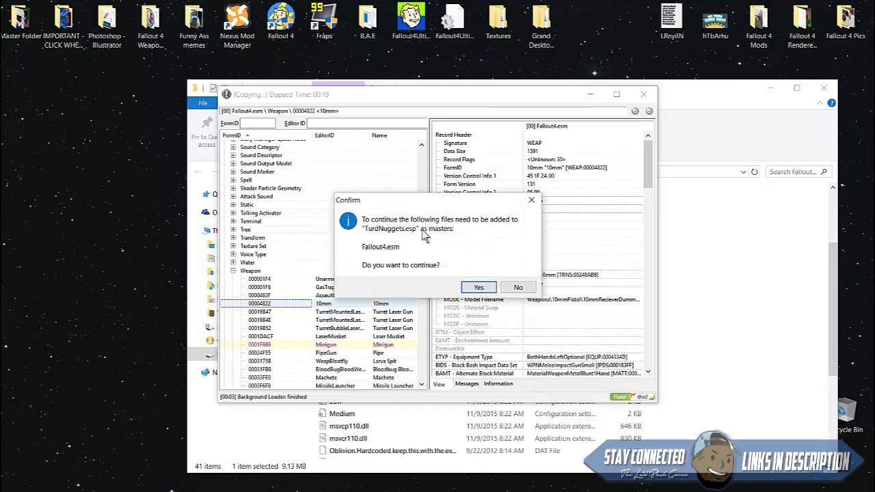
pyautogui.click(478, 287)
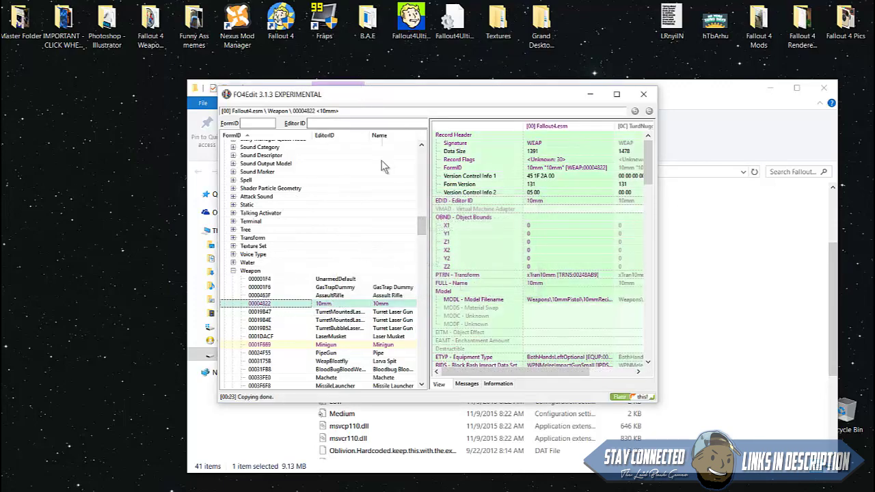
# Open the copied 00004822 record under TurdNuggets.esp's Weapon group
pyautogui.moveTo(426, 233); pyautogui.dragTo(423, 154)
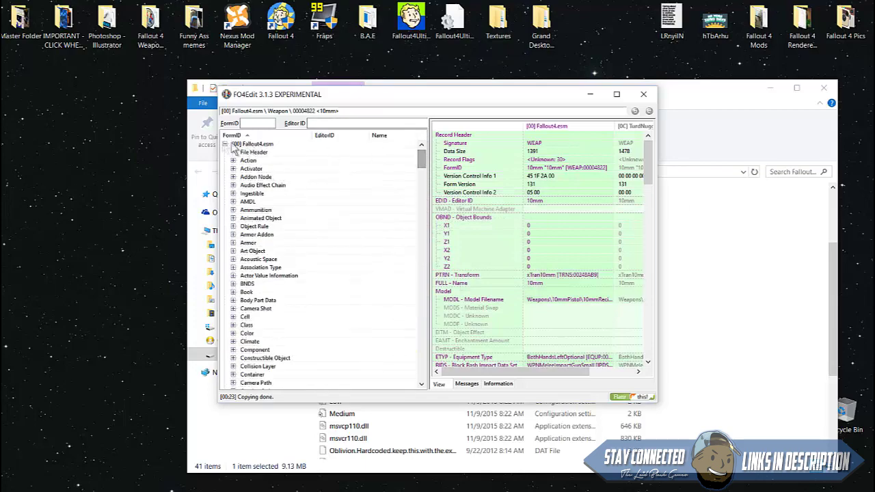
pyautogui.click(226, 145)
pyautogui.click(267, 251)
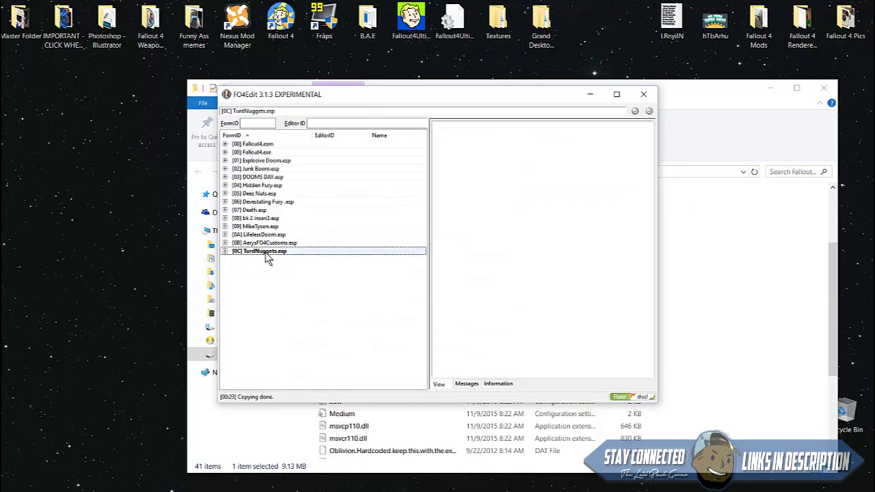
pyautogui.click(225, 251)
pyautogui.click(233, 268)
pyautogui.click(264, 277)
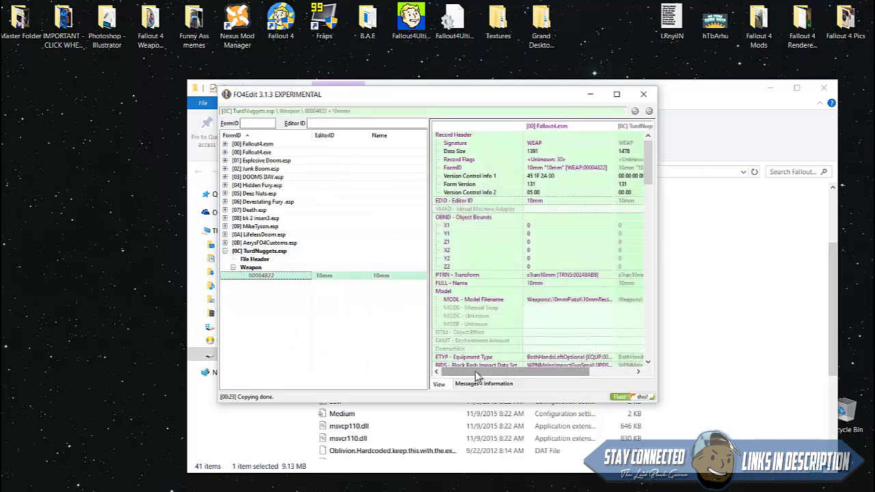
pyautogui.moveTo(476, 372)
pyautogui.mouseDown()
pyautogui.moveTo(523, 373)
pyautogui.moveTo(489, 365)
pyautogui.mouseUp()
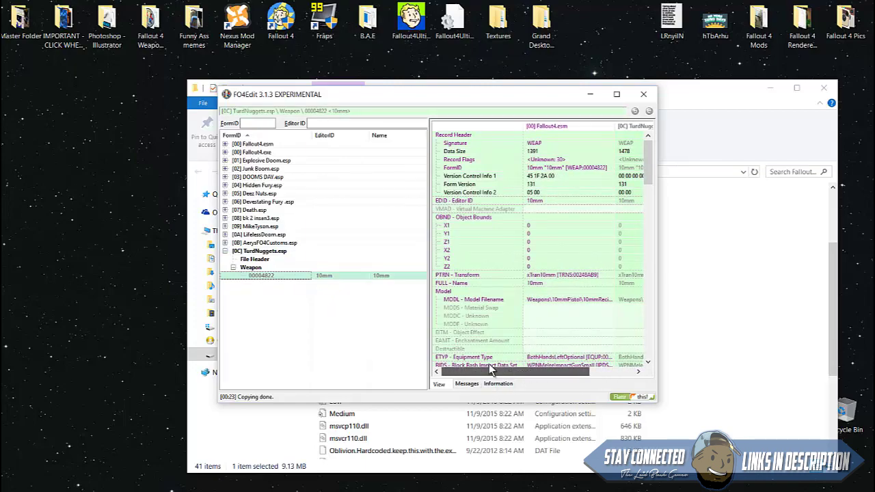
# Change the EDID - Editor ID value to TurdNuggets
pyautogui.click(449, 203)
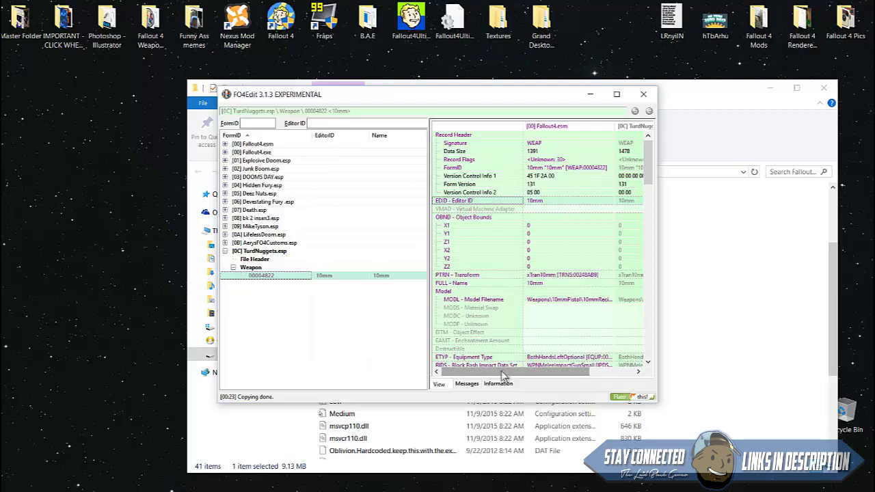
pyautogui.moveTo(502, 371); pyautogui.dragTo(540, 373)
pyautogui.click(587, 199)
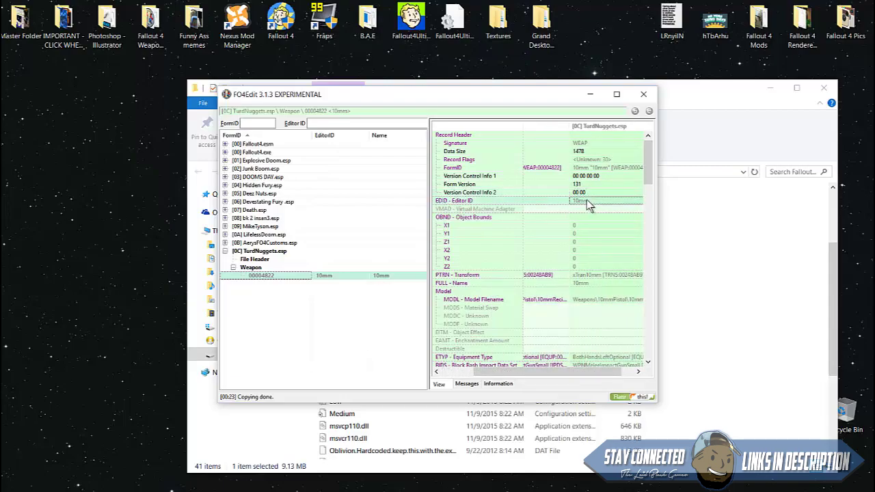
pyautogui.doubleClick(587, 199)
pyautogui.press('Escape')
pyautogui.click(587, 199)
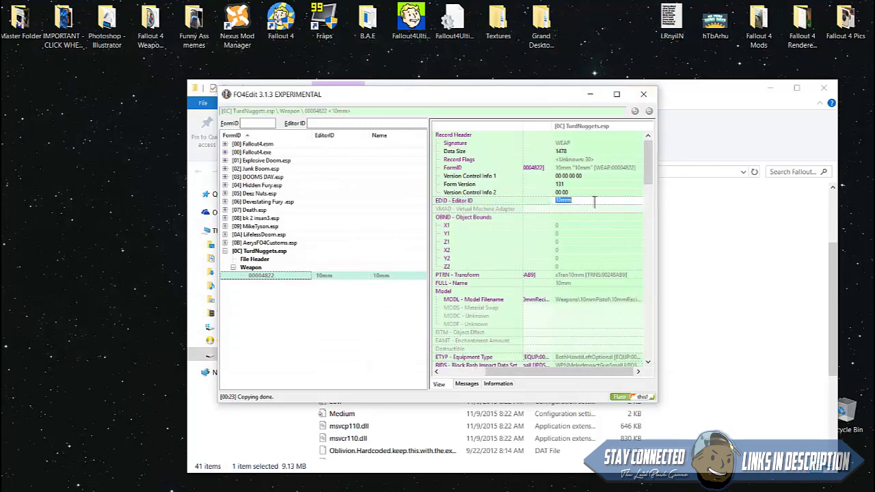
pyautogui.write('Tur')
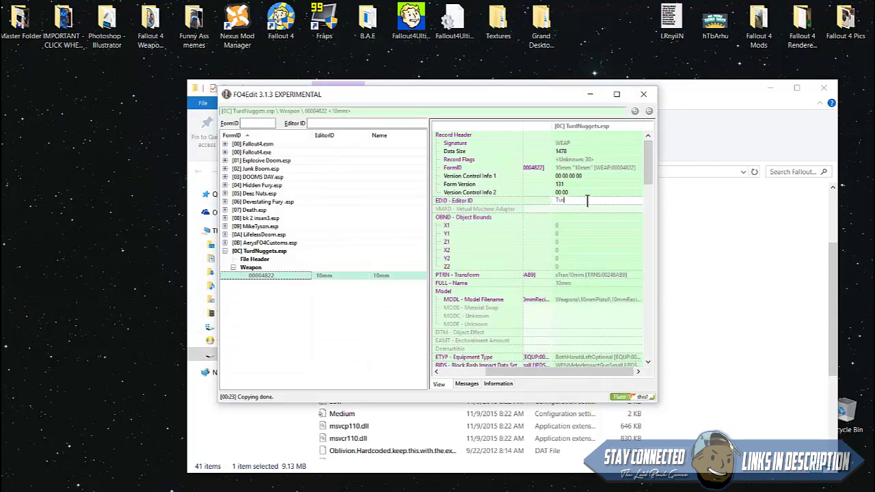
pyautogui.write('dNuggets')
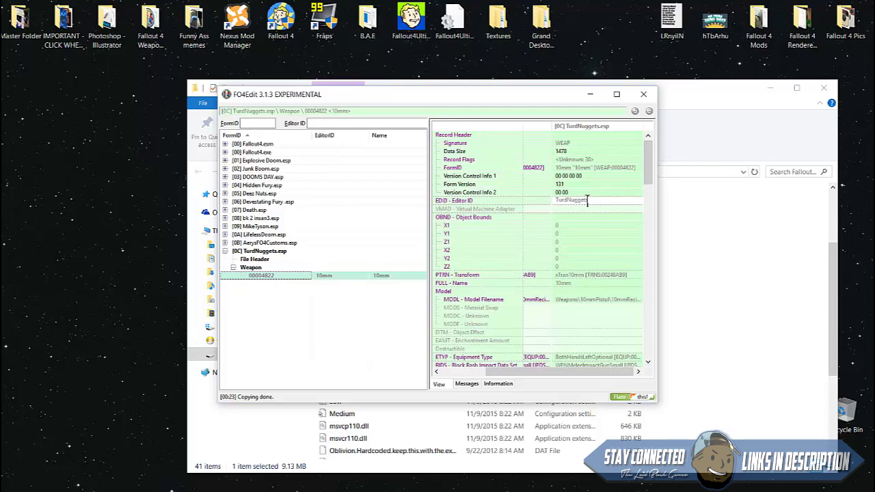
pyautogui.press('Return')
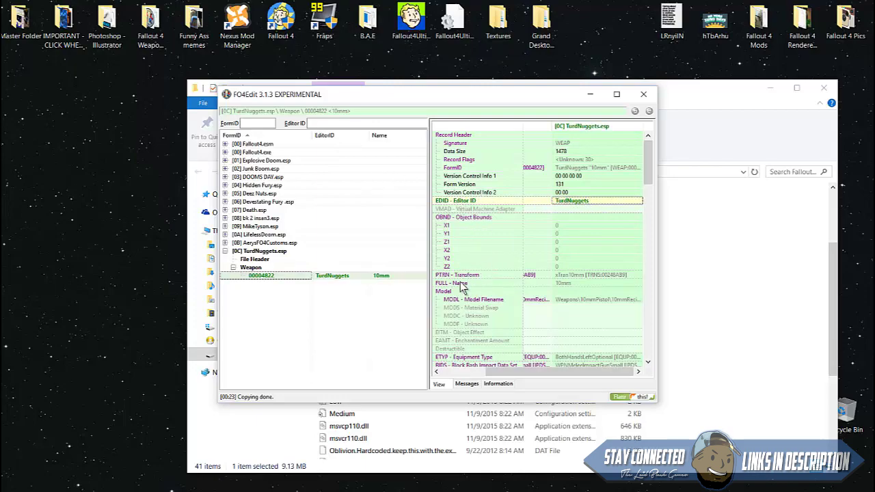
# Change the FULL - Name value from 10mm to TurdNuggets 5000
pyautogui.click(477, 283)
pyautogui.click(569, 283)
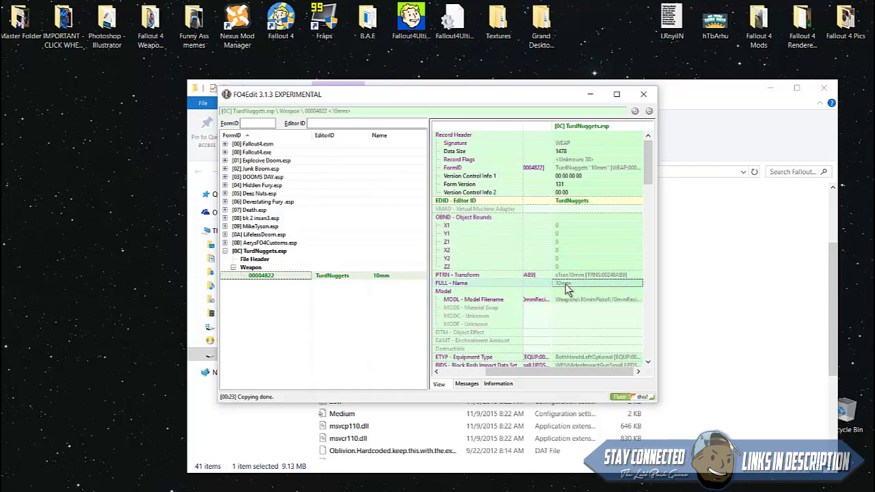
pyautogui.doubleClick(567, 285)
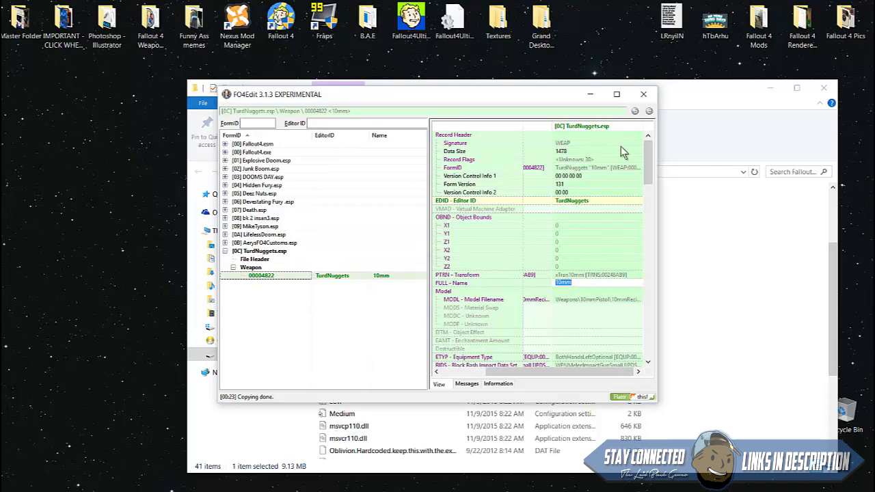
pyautogui.write('TurdNuggets 5000')
pyautogui.press('Return')
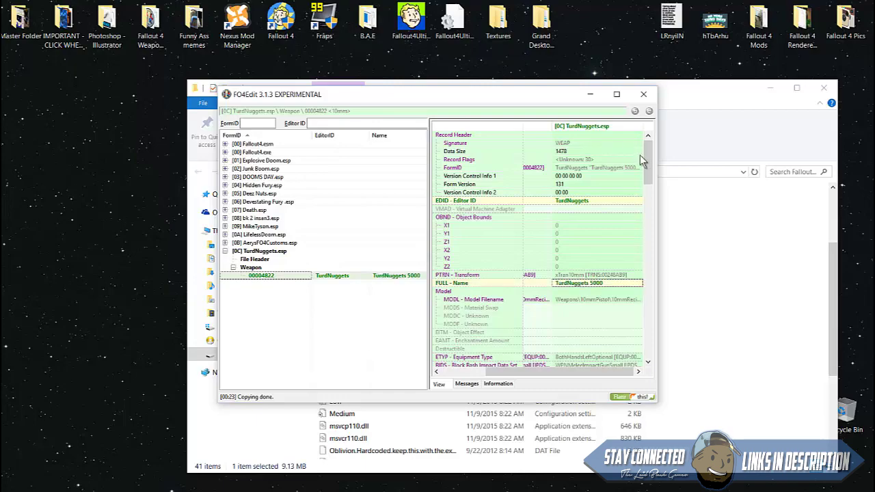
# Show DNAM - Data: 10mm Round ammo, magazine 12, weight 3.0, value 45, damage 18
pyautogui.moveTo(645, 162); pyautogui.dragTo(643, 171)
pyautogui.scroll(-4, 645, 176)
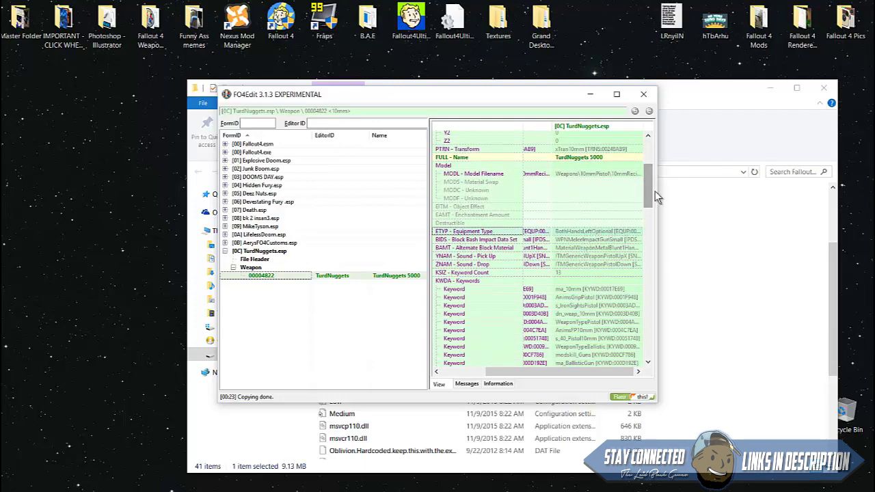
pyautogui.scroll(-3, 646, 205)
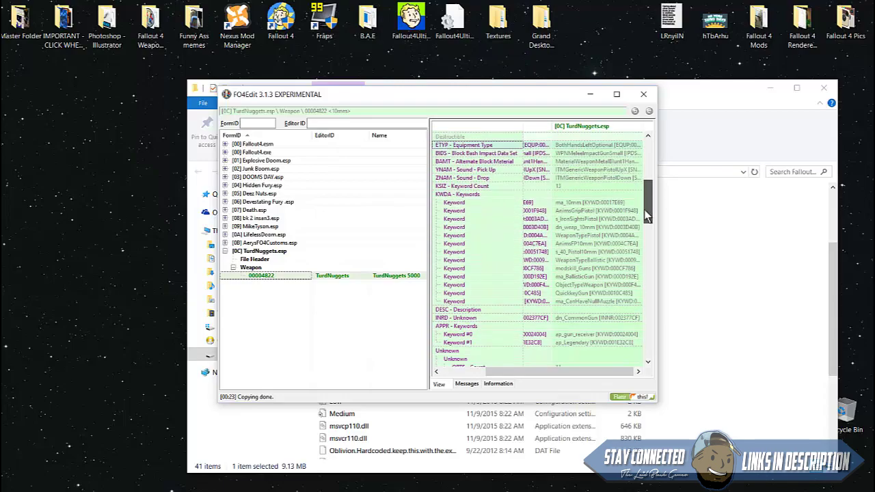
pyautogui.moveTo(646, 215); pyautogui.dragTo(635, 305)
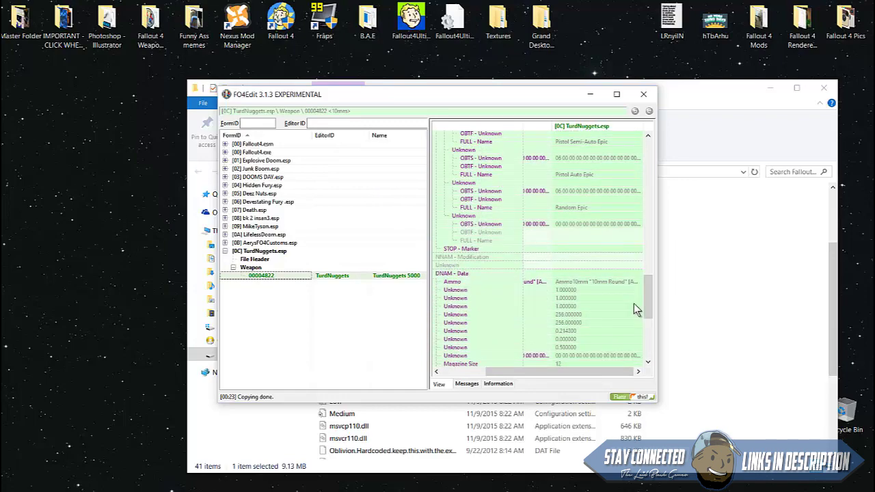
pyautogui.click(464, 274)
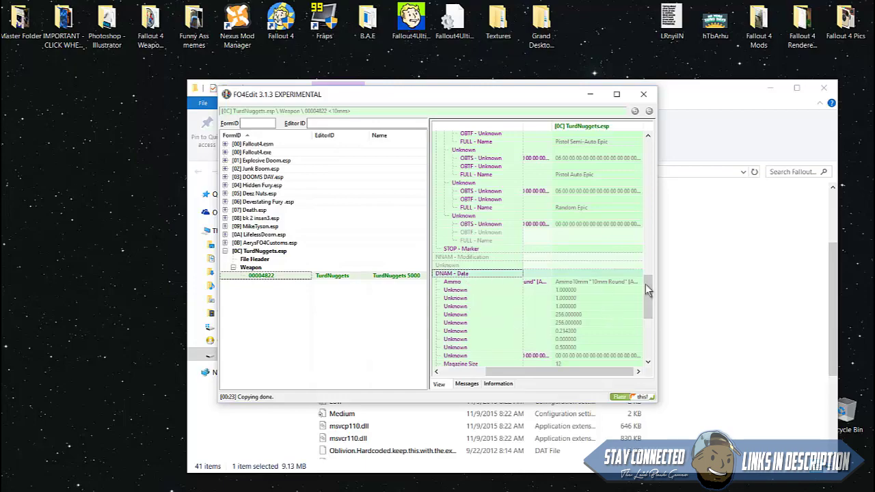
pyautogui.scroll(-3, 465, 307)
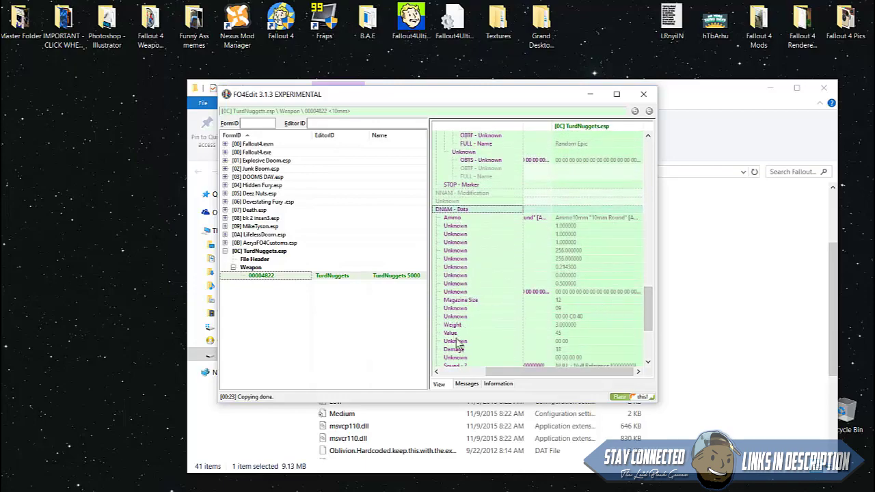
pyautogui.moveTo(644, 322); pyautogui.dragTo(620, 305)
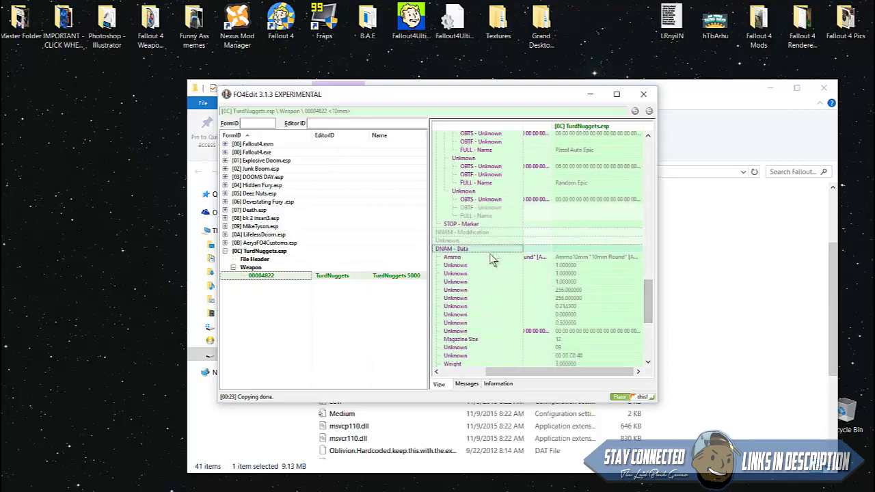
# Change the DNAM Ammo entry from 10mm Round to Missile (000CABA3)
pyautogui.click(573, 259)
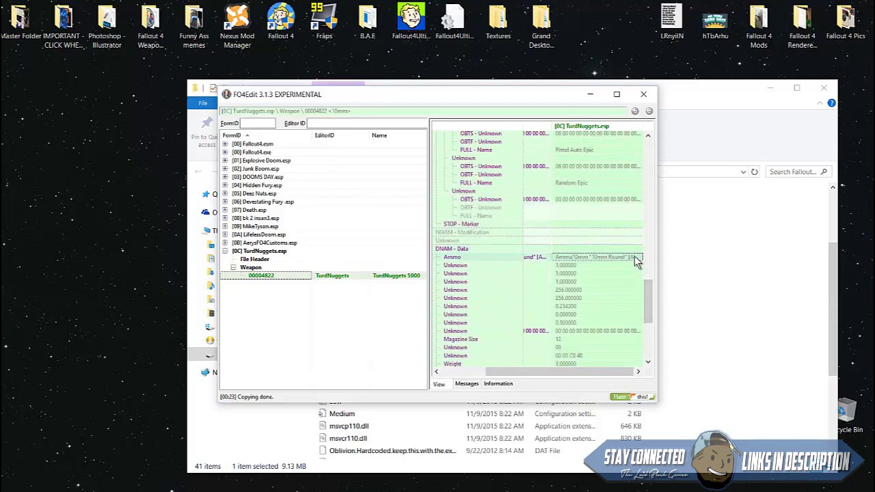
pyautogui.click(637, 259)
pyautogui.click(638, 256)
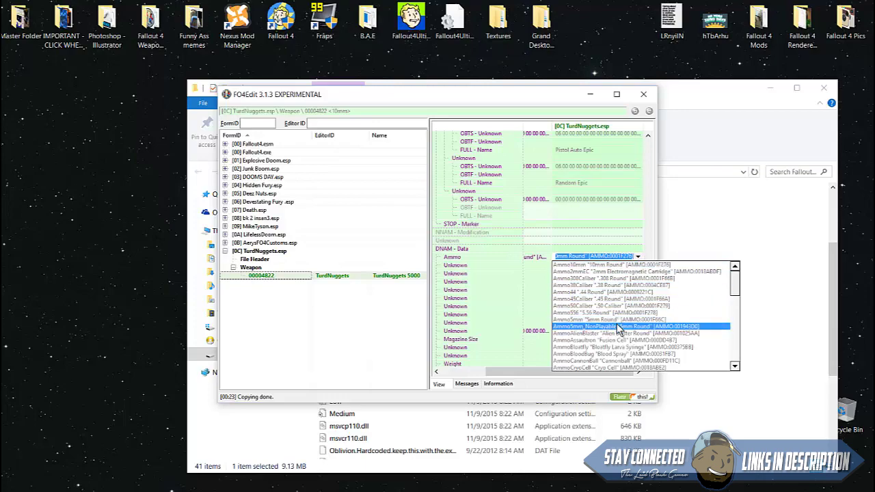
pyautogui.scroll(-4, 624, 337)
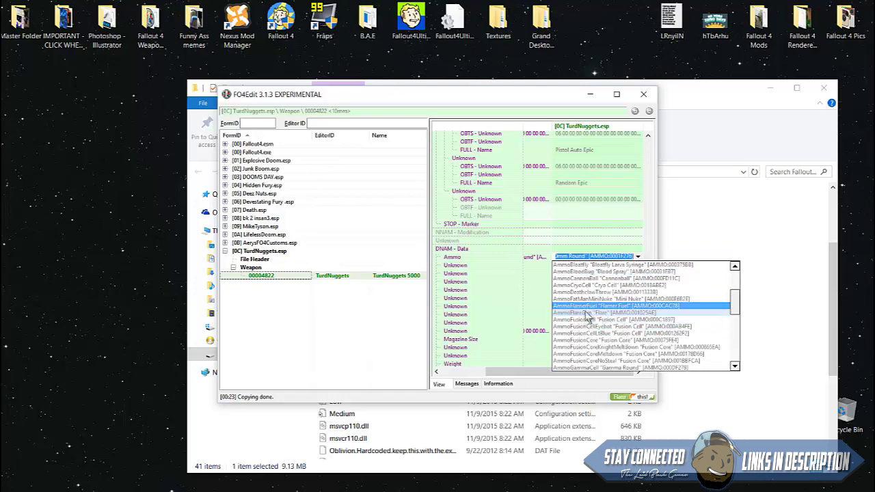
pyautogui.scroll(-1, 591, 353)
pyautogui.scroll(-3, 590, 356)
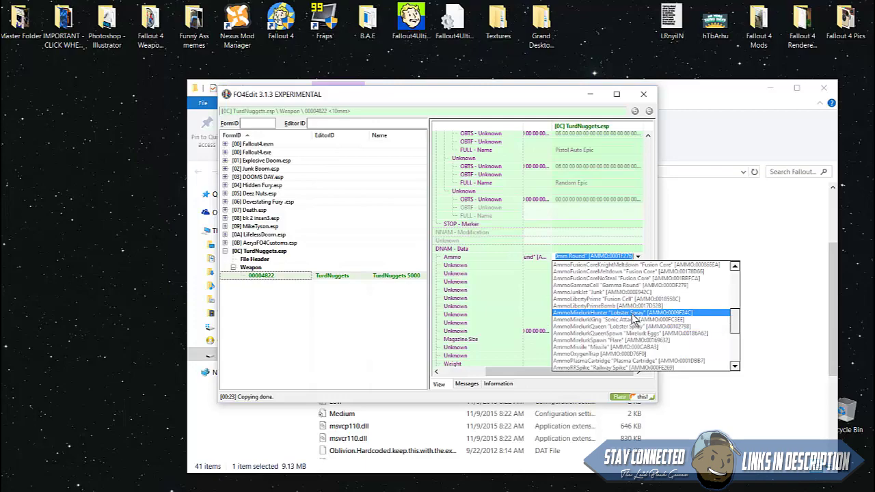
pyautogui.press('Up')
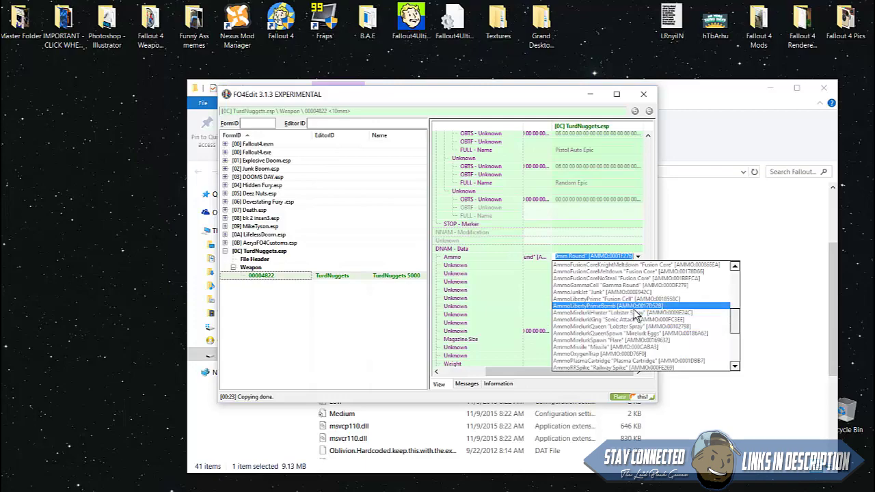
pyautogui.click(626, 348)
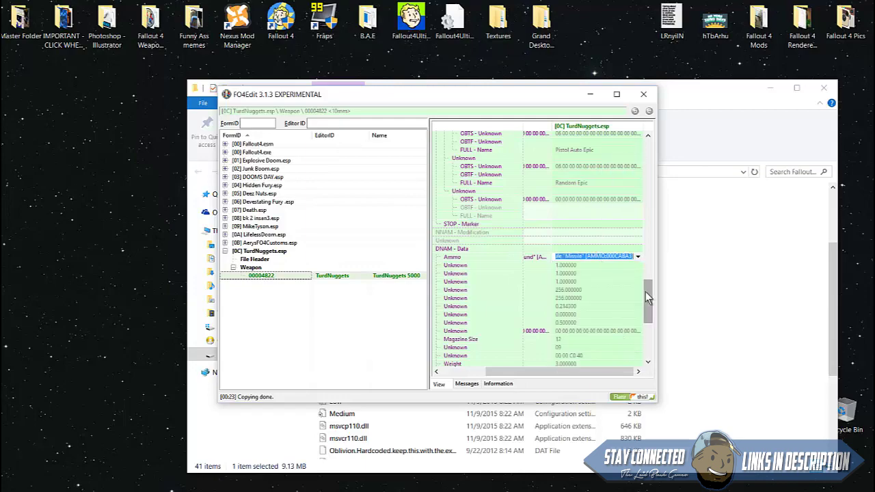
# Set the pistol's Magazine Size to 10000 and Weight to 0
pyautogui.moveTo(646, 291); pyautogui.dragTo(647, 314)
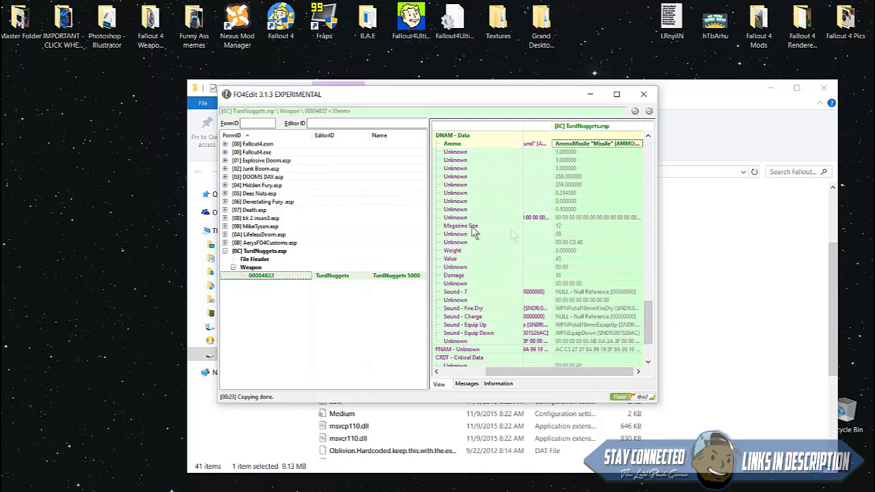
pyautogui.click(557, 227)
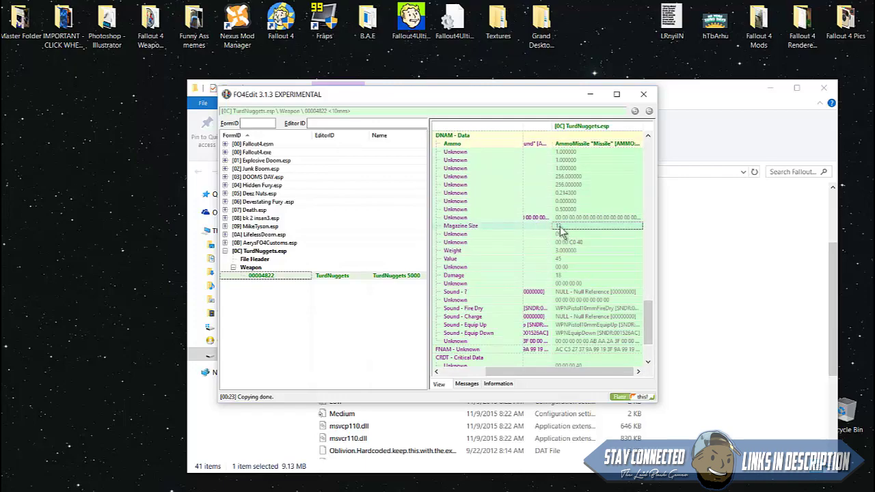
pyautogui.click(558, 226)
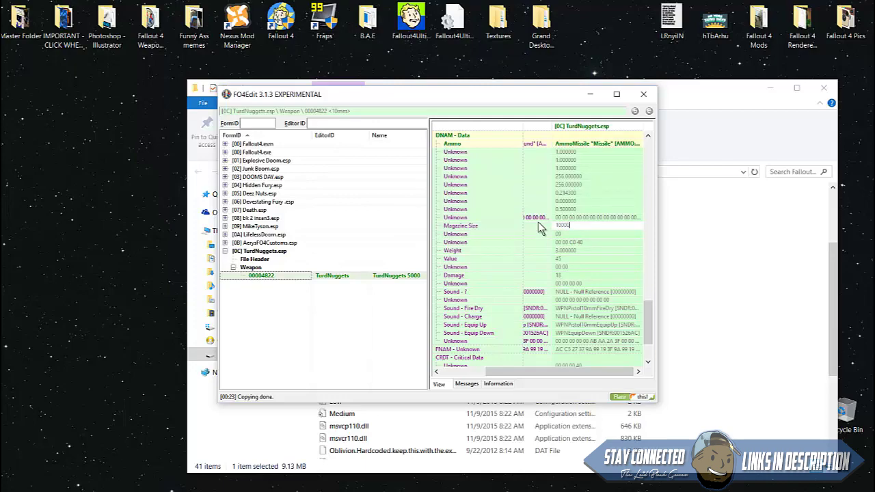
pyautogui.write('10000')
pyautogui.press('Return')
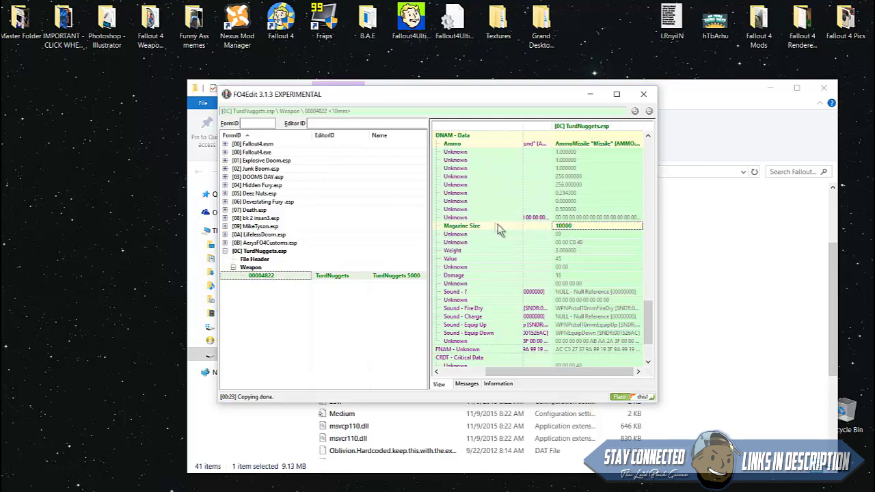
pyautogui.click(507, 250)
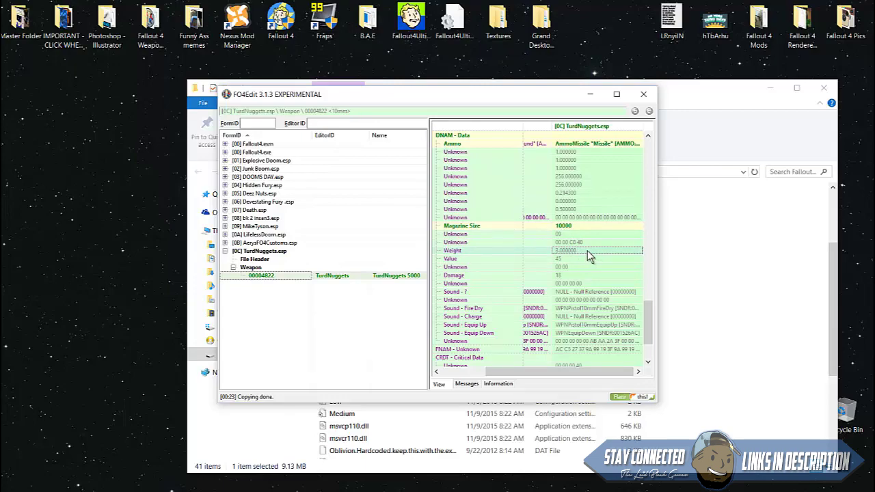
pyautogui.doubleClick(561, 251)
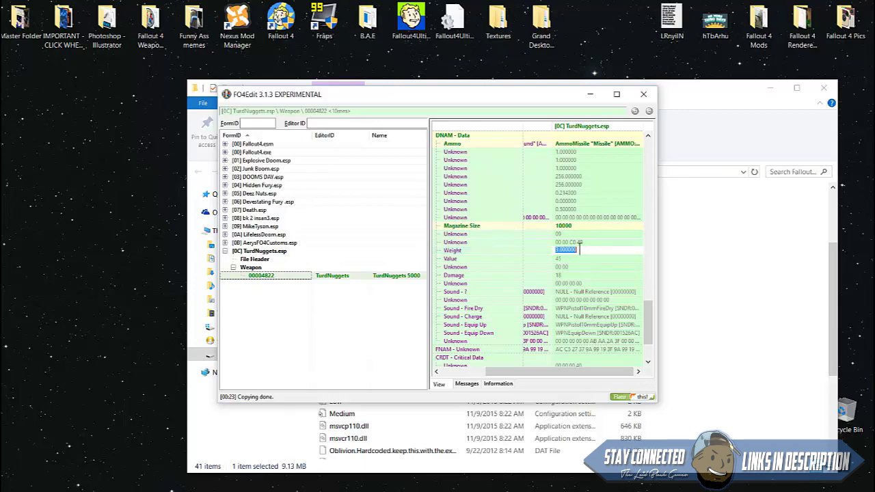
pyautogui.write('0')
pyautogui.press('Return')
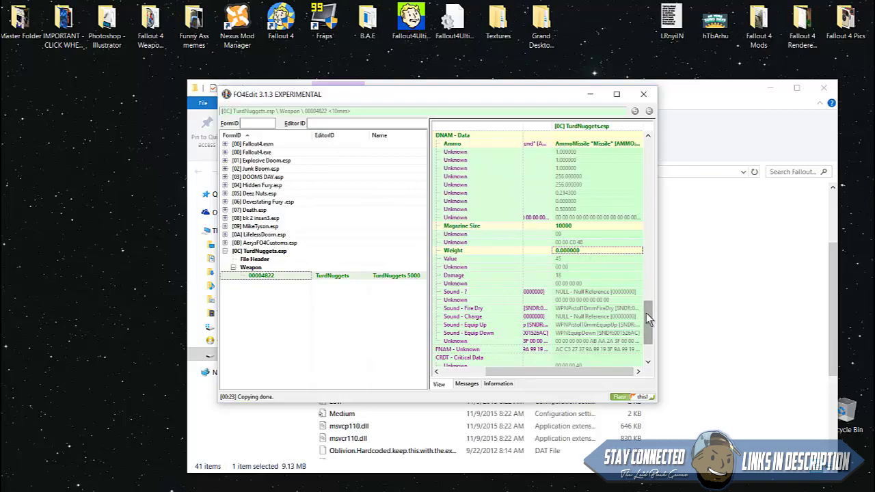
# Set the pistol's Value to 45000 and Damage to 48928
pyautogui.doubleClick(559, 260)
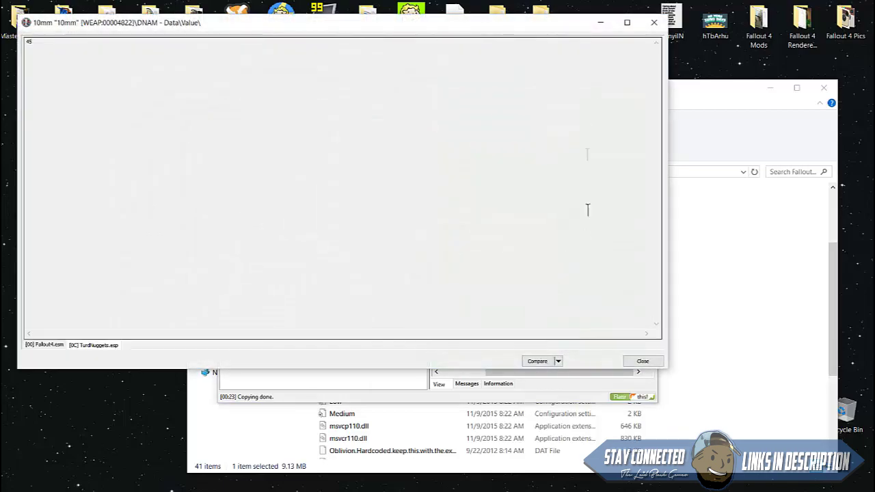
pyautogui.click(650, 22)
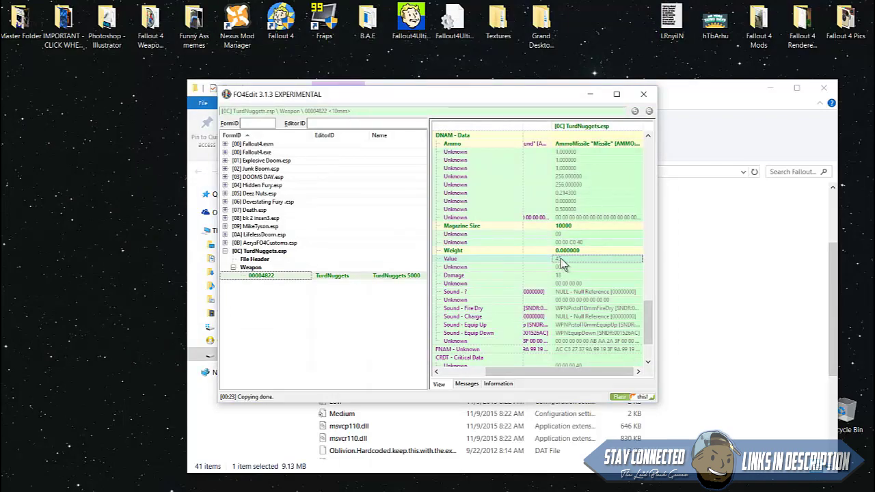
pyautogui.click(567, 258)
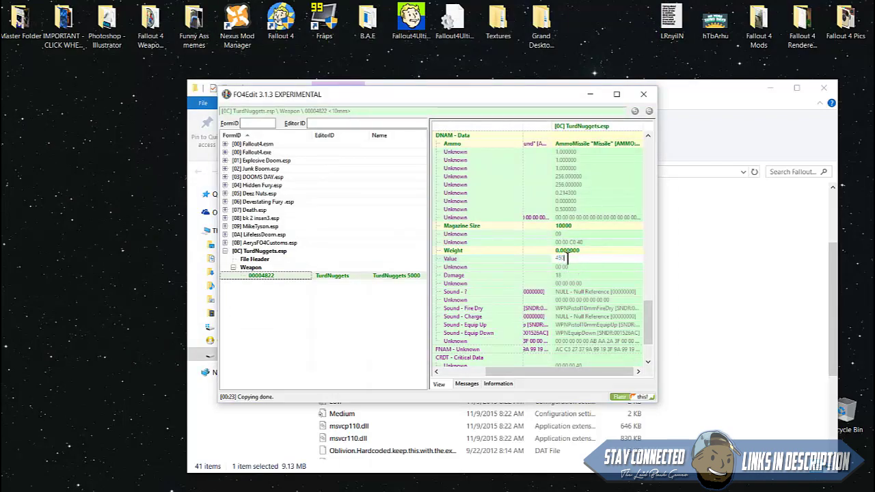
pyautogui.press('Return')
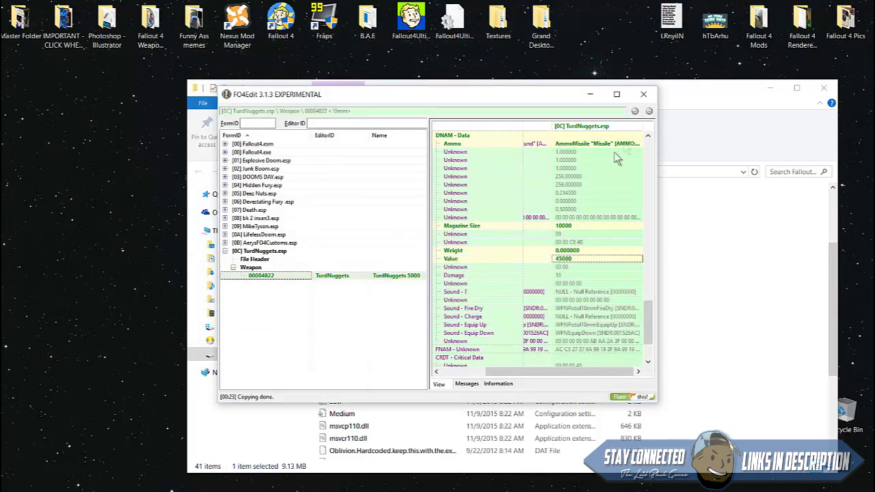
pyautogui.moveTo(648, 305); pyautogui.dragTo(646, 313)
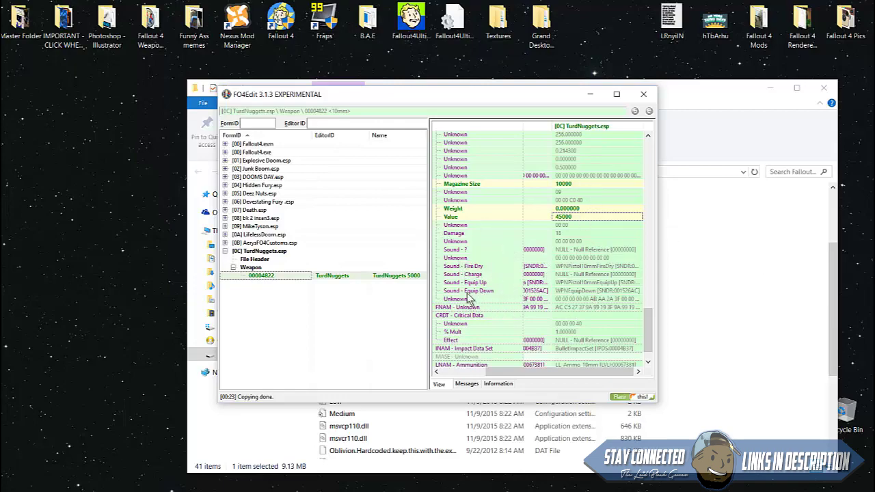
pyautogui.click(472, 234)
pyautogui.click(558, 235)
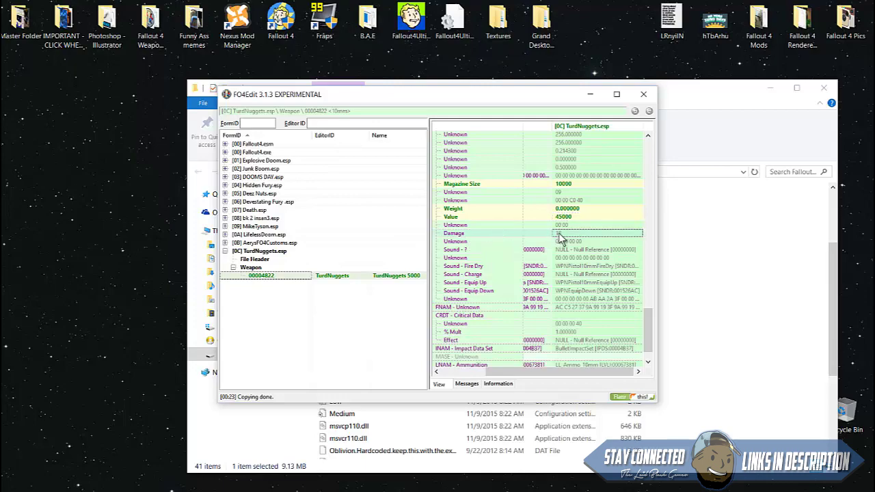
pyautogui.doubleClick(568, 235)
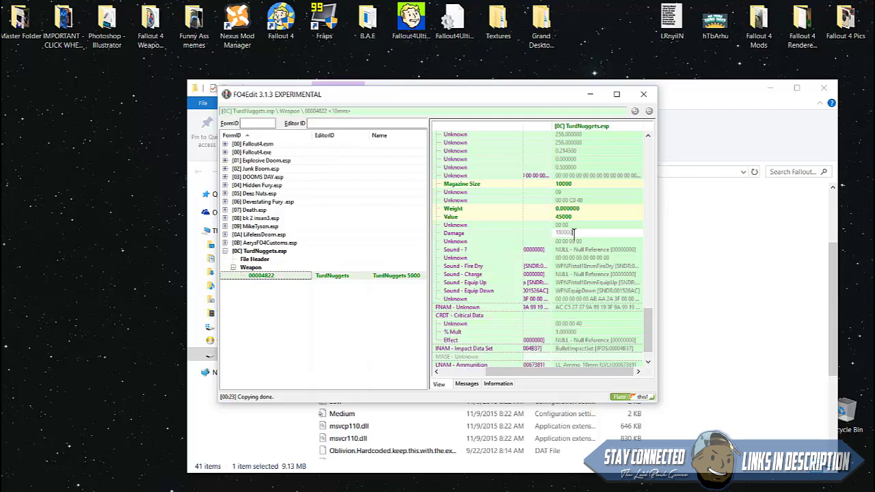
pyautogui.write('48928')
pyautogui.press('Return')
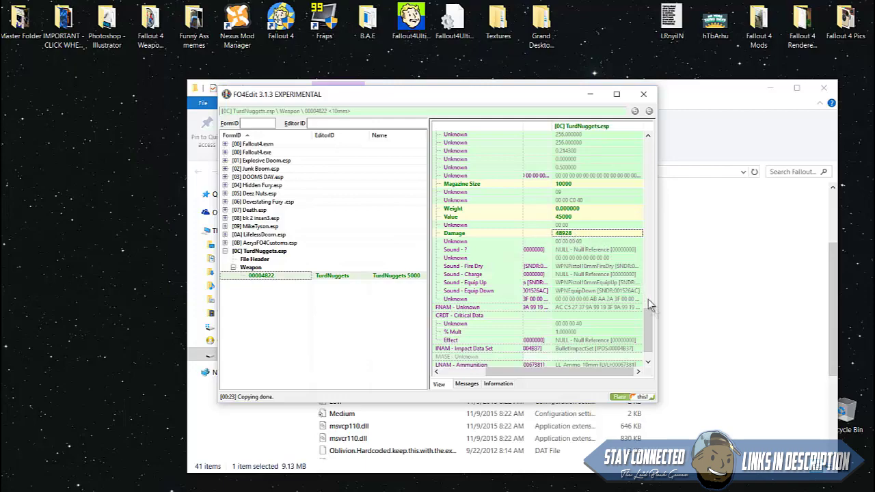
pyautogui.moveTo(648, 318)
pyautogui.mouseDown()
pyautogui.moveTo(646, 327)
pyautogui.moveTo(643, 304)
pyautogui.mouseUp()
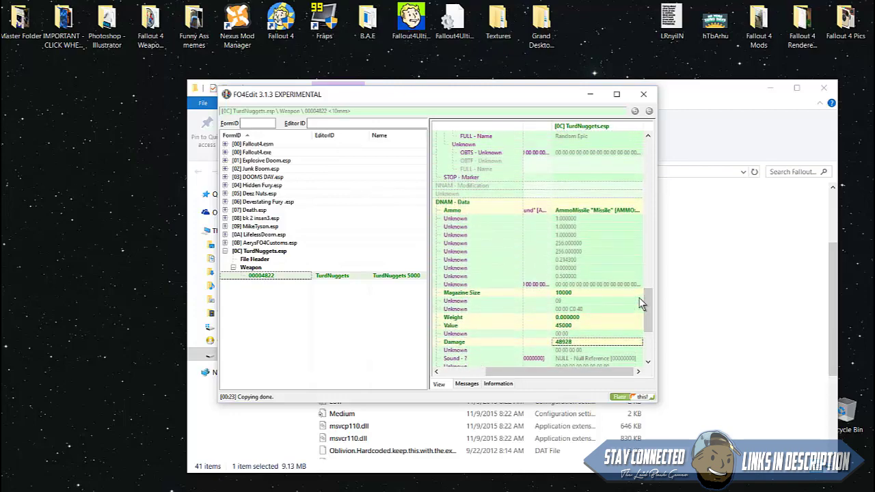
pyautogui.scroll(1, 539, 252)
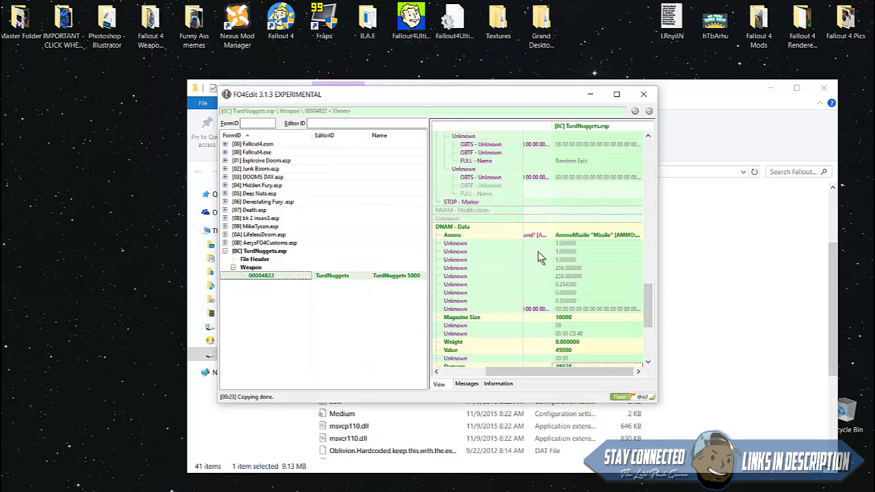
# Save the changes to TurdNuggets.esp and minimize FO4Edit
pyautogui.hotkey('ctrl', 's')
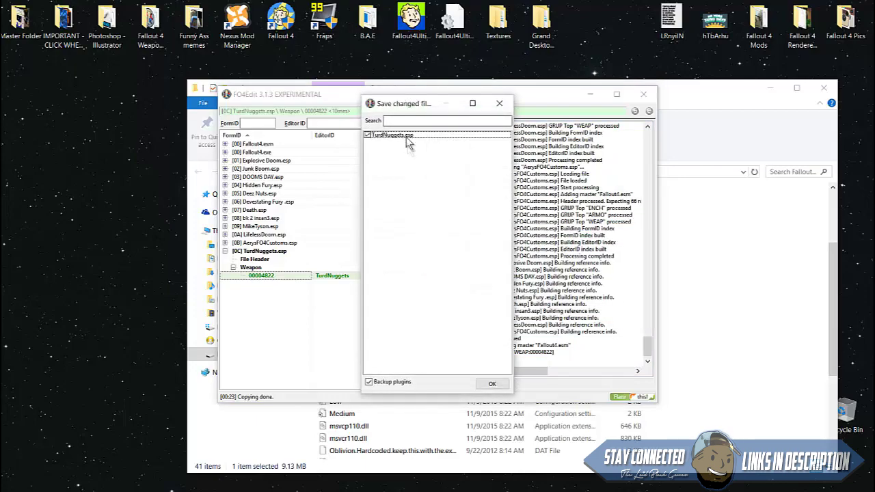
pyautogui.click(493, 384)
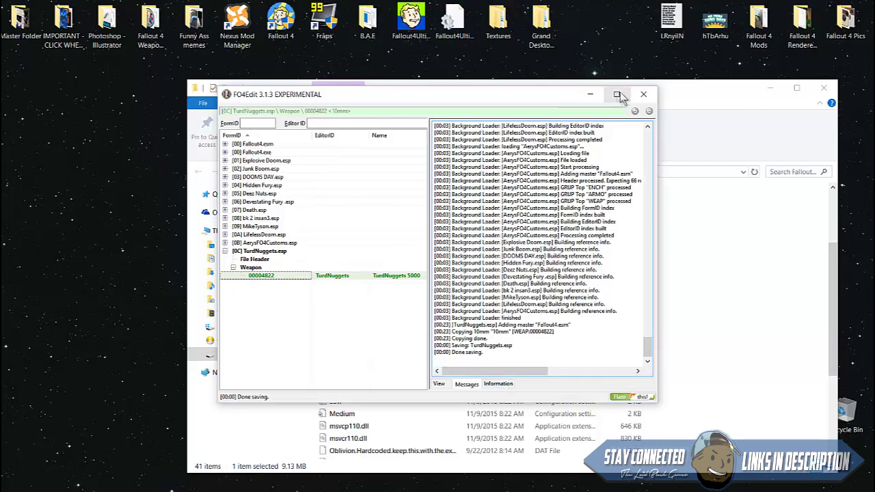
pyautogui.click(592, 95)
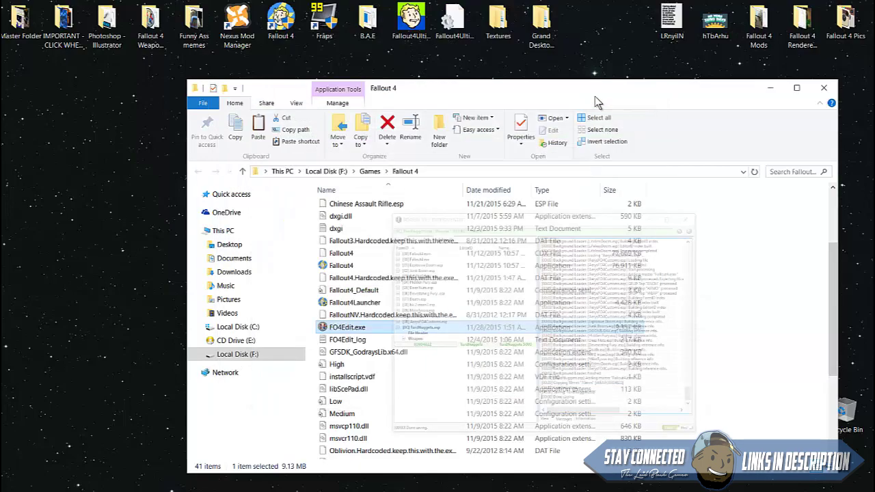
# Hide the Fallout 4 folder and show the Ultimate Tweak Tool's Program Settings page
pyautogui.click(766, 89)
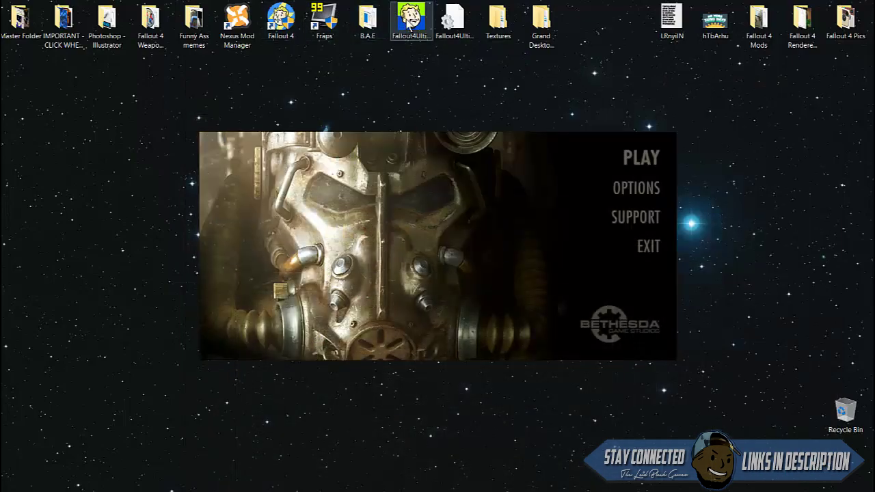
pyautogui.click(411, 20)
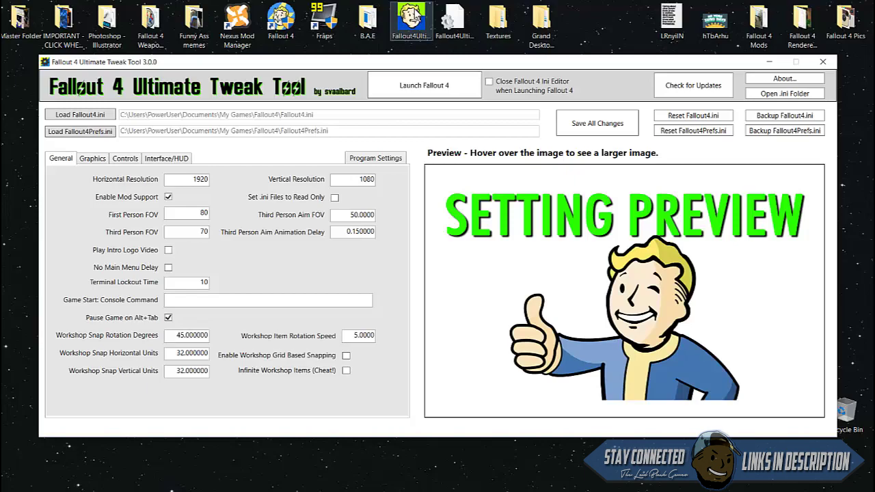
pyautogui.click(372, 158)
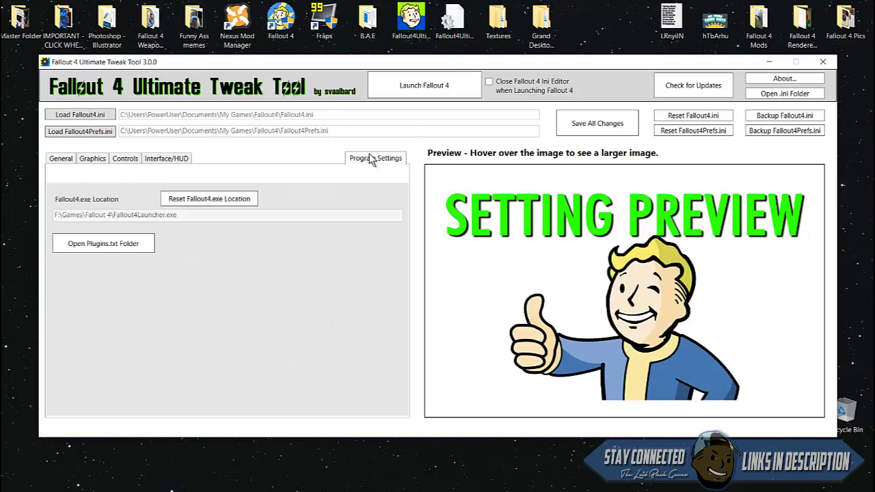
# Open the AppData\Local\Fallout4 folder and clear the plugins file's Read-only attribute
pyautogui.click(116, 245)
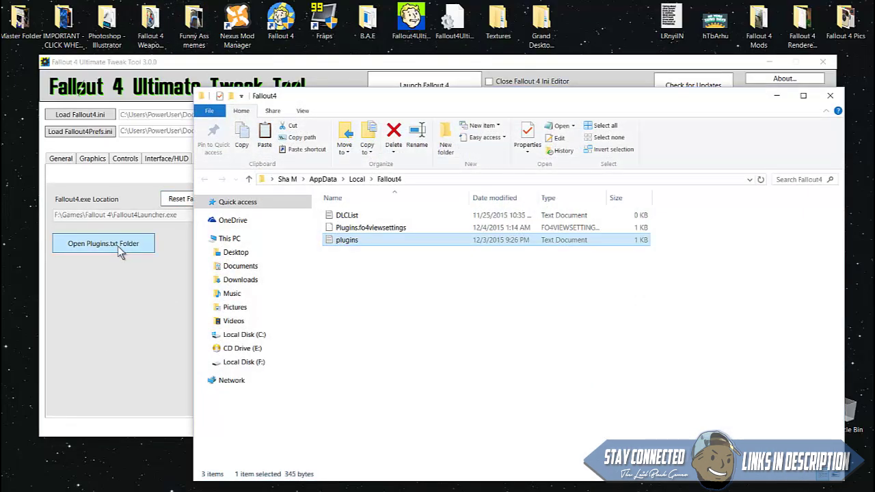
pyautogui.rightClick(357, 243)
pyautogui.click(391, 484)
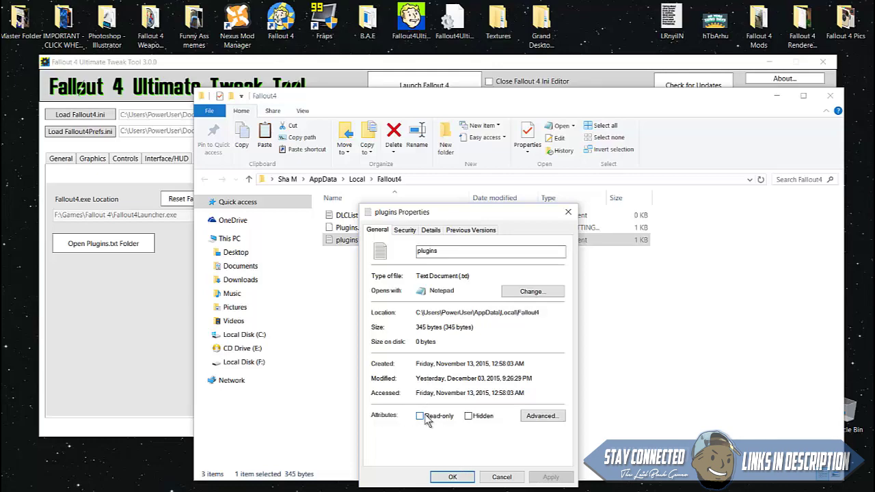
pyautogui.click(420, 415)
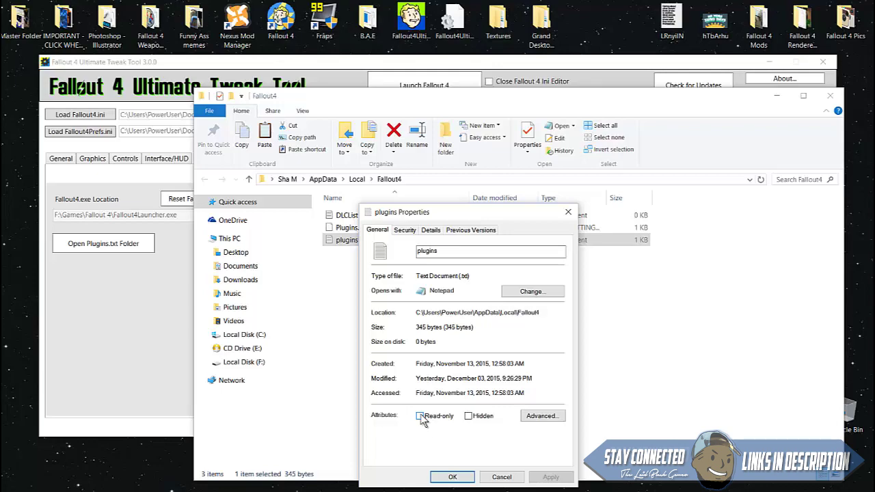
pyautogui.click(452, 476)
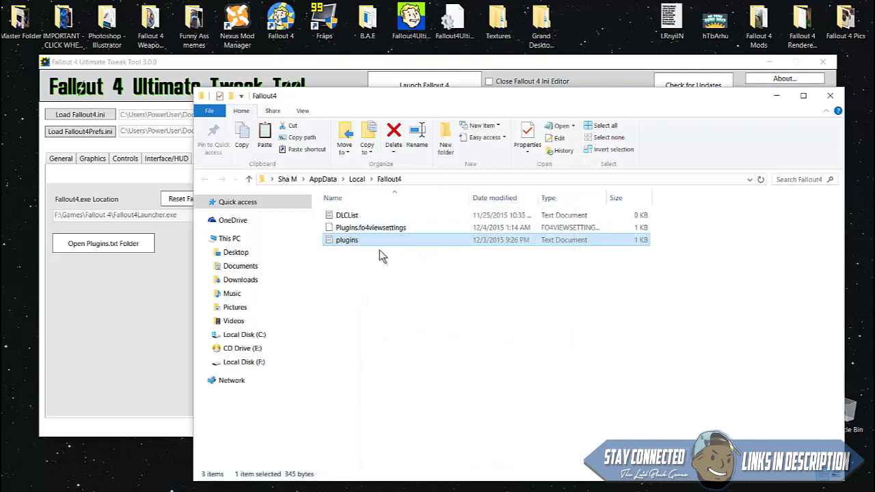
# Append turdnuggets.esp as a new last line in plugins.txt and close Notepad
pyautogui.doubleClick(359, 241)
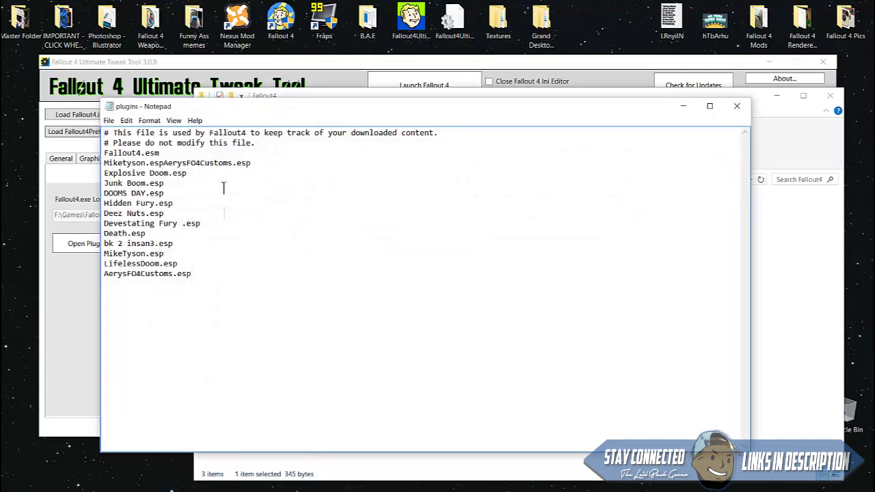
pyautogui.click(240, 273)
pyautogui.press('Return')
pyautogui.write('turdnuggets.esp')
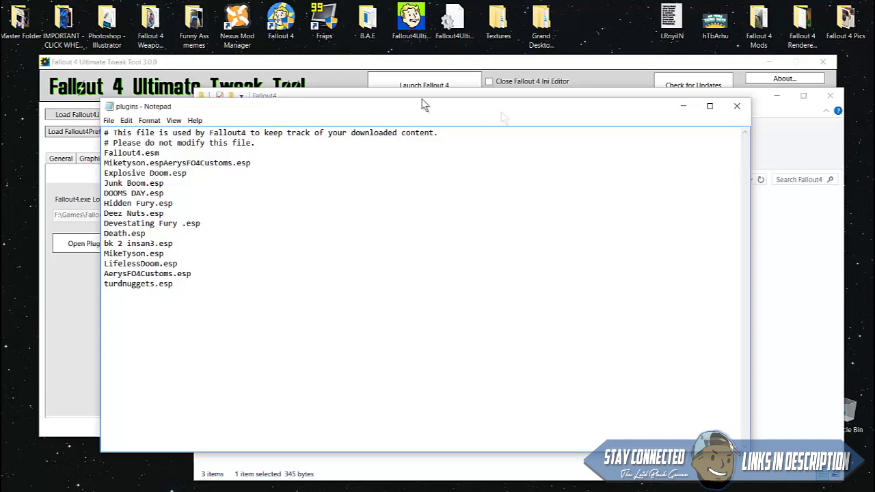
pyautogui.click(737, 106)
# Save plugins.txt, close the Fallout4 folder, and launch Fallout 4 from the Tweak Tool
pyautogui.click(423, 258)
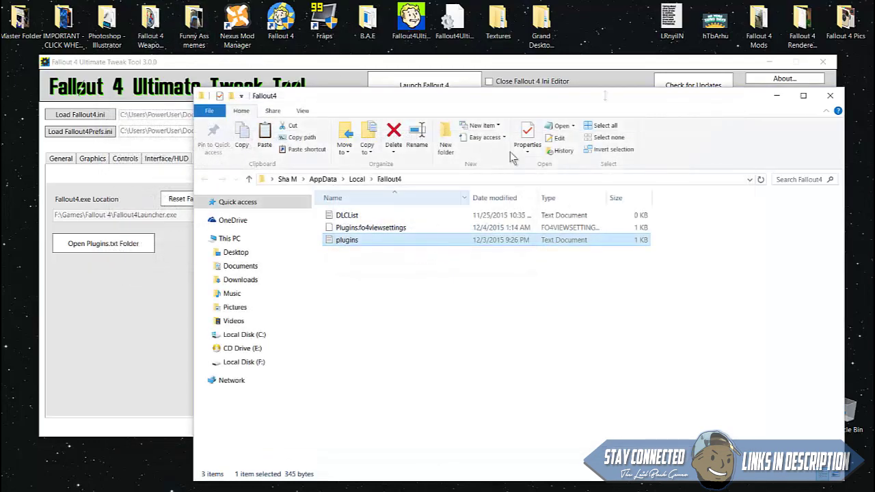
pyautogui.click(837, 99)
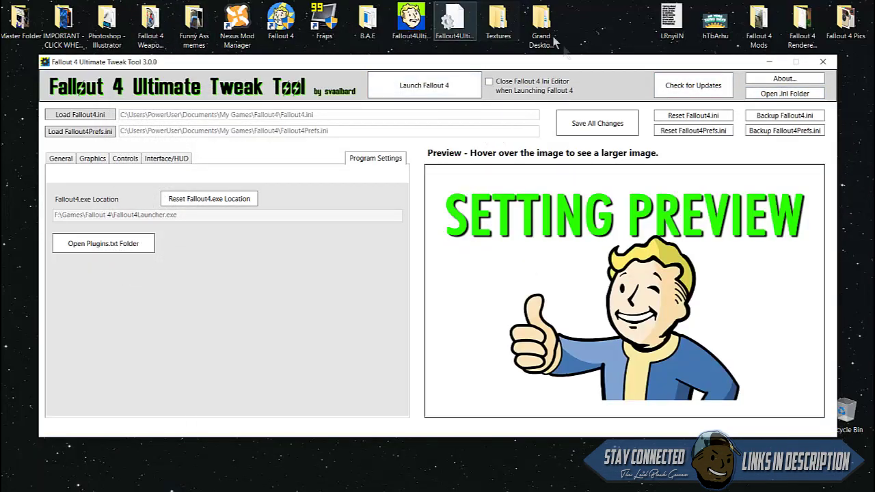
pyautogui.click(435, 87)
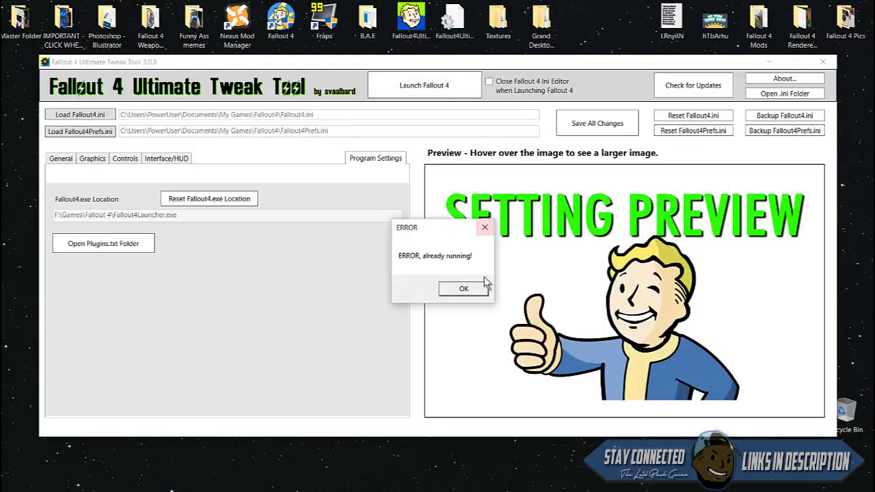
pyautogui.click(479, 288)
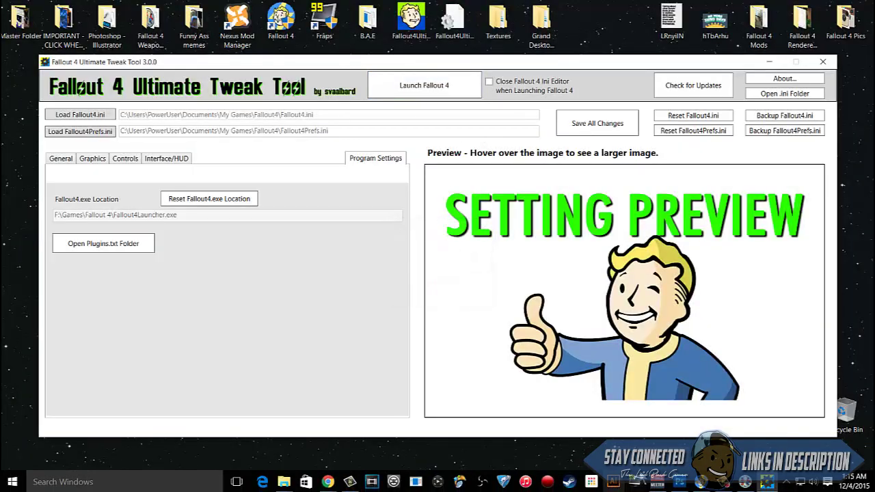
pyautogui.click(655, 157)
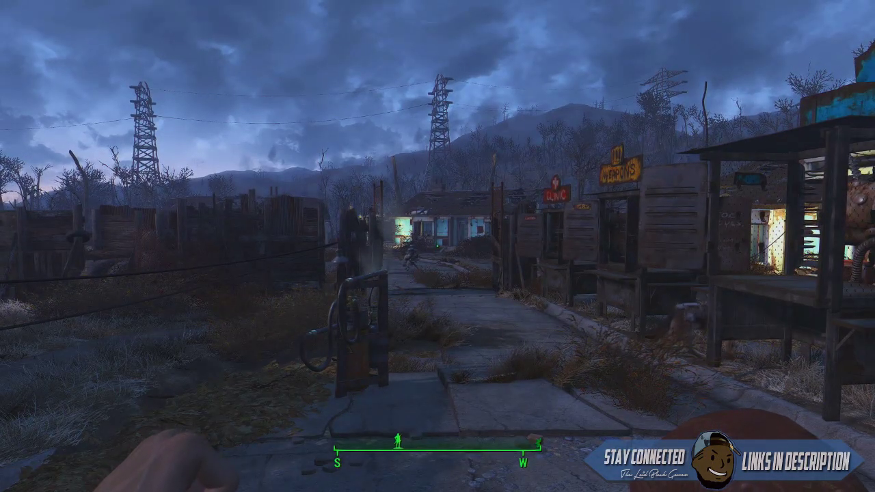
# Search the console for TurdNuggets items with help turd 0
pyautogui.press('`')
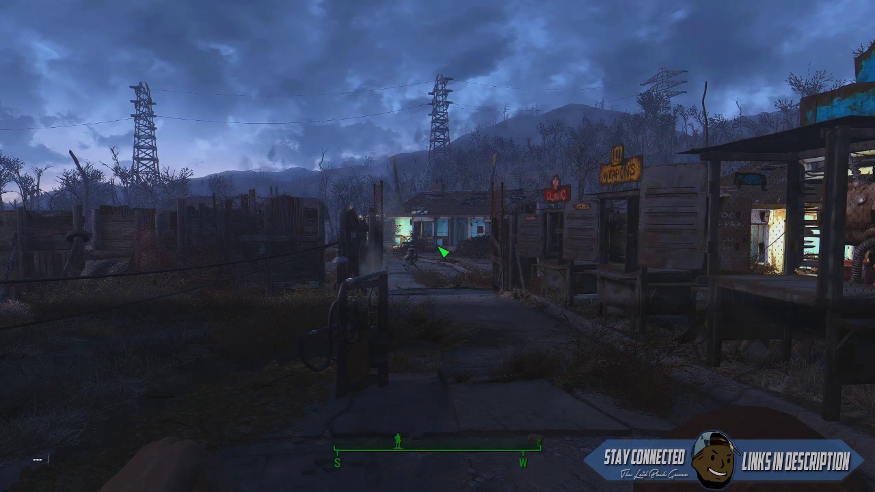
pyautogui.write('help turd 0')
pyautogui.press('Return')
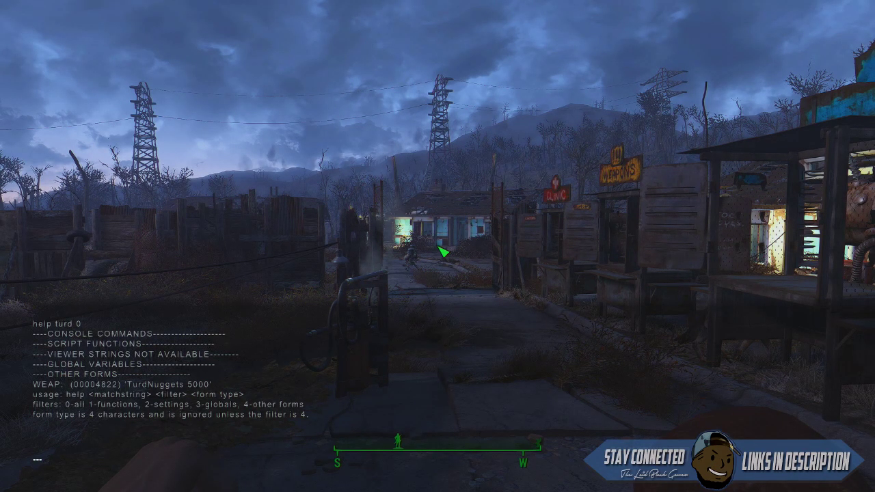
# Add the pistol to the inventory with player.additem 04822 and close the console
pyautogui.write('add')
pyautogui.press('BackSpace')
pyautogui.press('BackSpace')
pyautogui.press('BackSpace')
pyautogui.write('player.additem')
pyautogui.write('04')
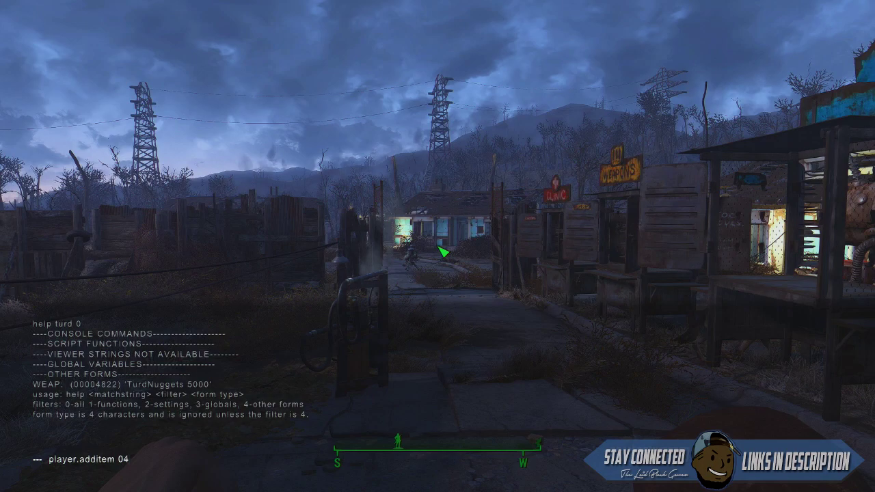
pyautogui.write('822')
pyautogui.press('Return')
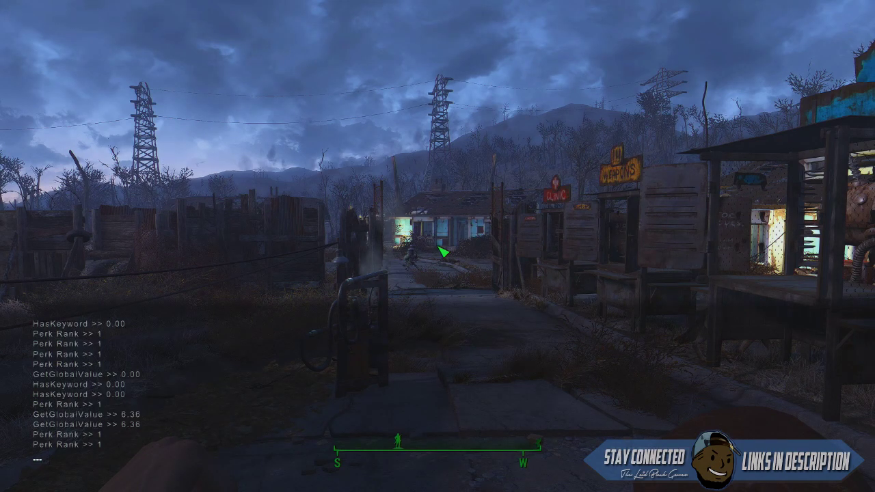
pyautogui.press('`')
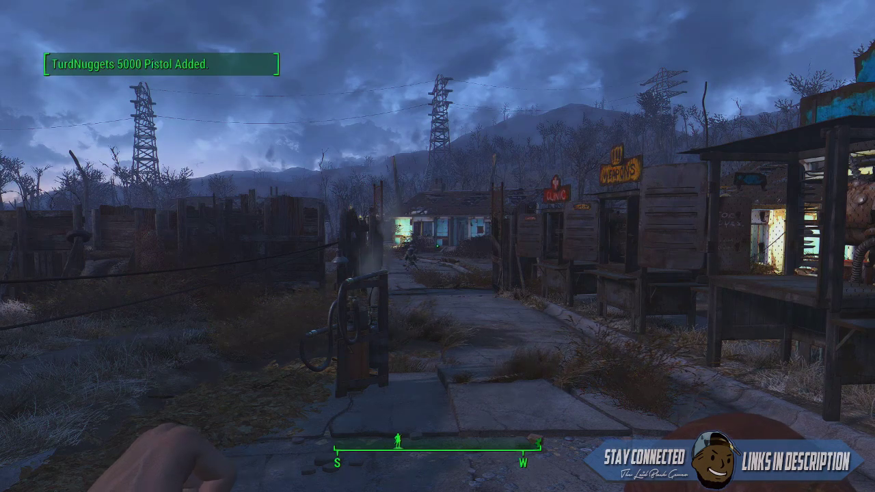
# Go to the Pip-Boy's weapons inventory and select the TurdNuggets 5000 Pistol
pyautogui.press('Tab')
pyautogui.press('c')
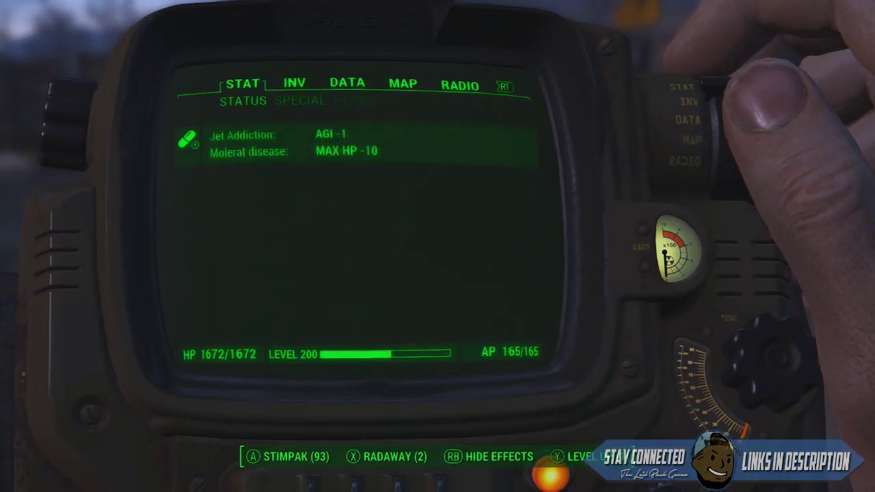
pyautogui.press('c')
pyautogui.press('e')
pyautogui.press('Down')
pyautogui.press('Down')
pyautogui.press('Down')
pyautogui.press('Down')
pyautogui.press('Down')
pyautogui.press('Down')
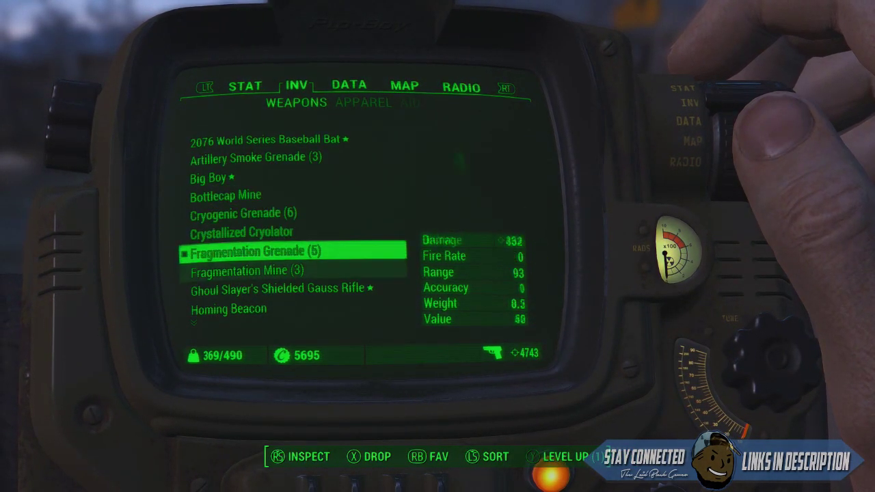
pyautogui.press('Down')
pyautogui.press('Down')
pyautogui.press('Down')
pyautogui.press('Down')
pyautogui.press('Down')
pyautogui.press('Down')
pyautogui.press('Down')
pyautogui.press('Down')
pyautogui.press('Down')
pyautogui.press('Down')
pyautogui.press('Down')
pyautogui.press('Down')
pyautogui.press('Down')
pyautogui.press('Down')
pyautogui.press('Down')
pyautogui.press('Down')
pyautogui.press('Down')
pyautogui.press('Up')
pyautogui.press('Up')
pyautogui.press('Up')
pyautogui.press('Up')
pyautogui.press('Up')
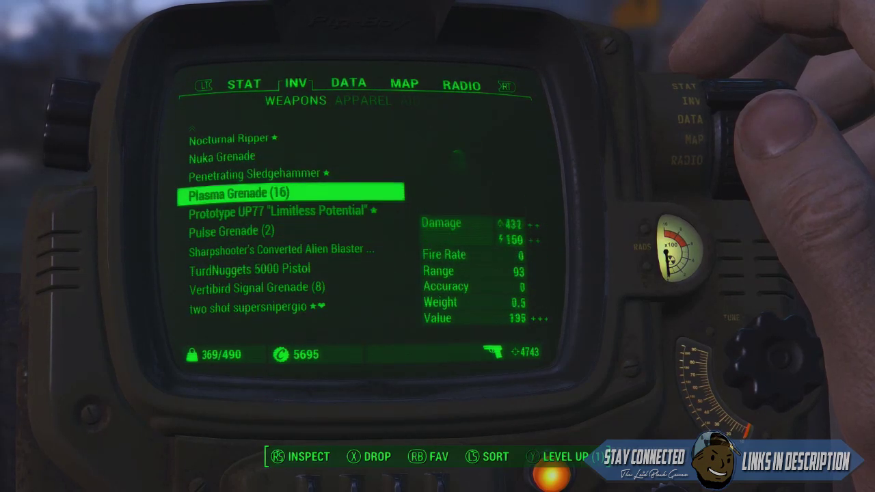
pyautogui.press('Up')
pyautogui.press('Up')
pyautogui.press('Up')
pyautogui.press('Up')
pyautogui.press('Up')
pyautogui.press('Up')
pyautogui.press('Up')
pyautogui.press('Up')
pyautogui.press('Up')
pyautogui.press('Up')
pyautogui.press('Up')
pyautogui.press('Down')
pyautogui.press('Down')
pyautogui.press('Down')
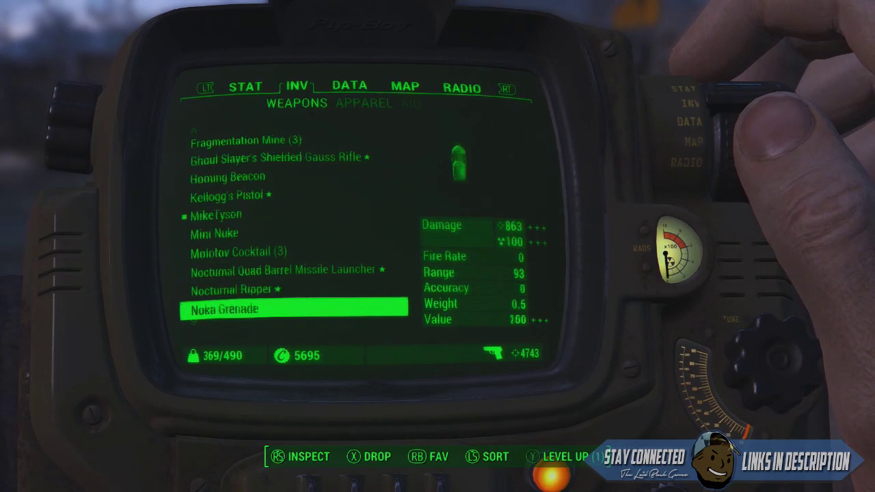
pyautogui.press('Up')
pyautogui.press('Up')
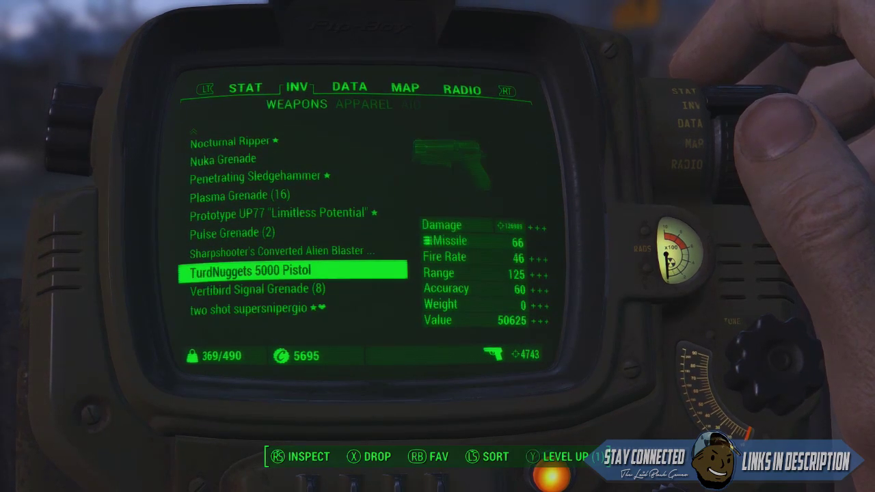
# Equip the TurdNuggets 5000 Pistol and fire its first missiles toward the houses
pyautogui.press('e')
pyautogui.press('Tab')
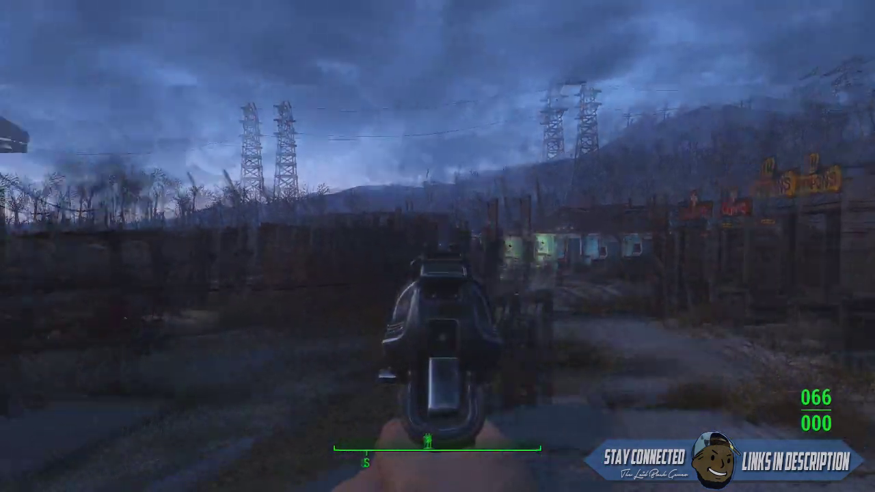
pyautogui.click(438, 247)
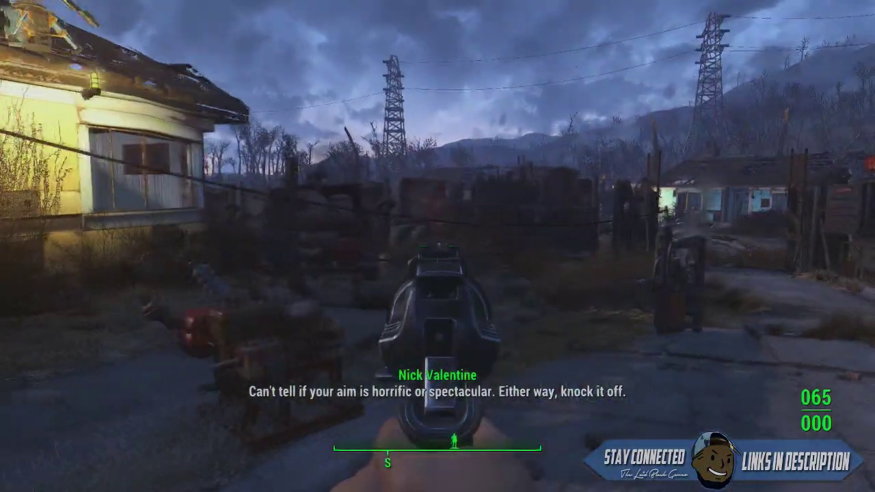
pyautogui.click(438, 246)
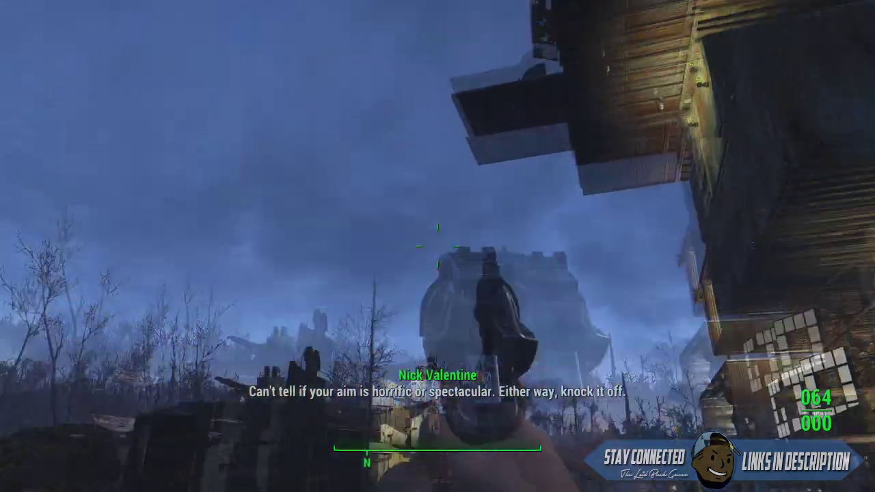
# Keep firing missiles at the rooftops, into the sky and toward the houses
pyautogui.click(437, 246)
pyautogui.click(437, 246)
pyautogui.click(437, 246)
pyautogui.click(438, 246)
pyautogui.click(438, 246)
pyautogui.click(438, 246)
pyautogui.click(437, 246)
pyautogui.click(437, 247)
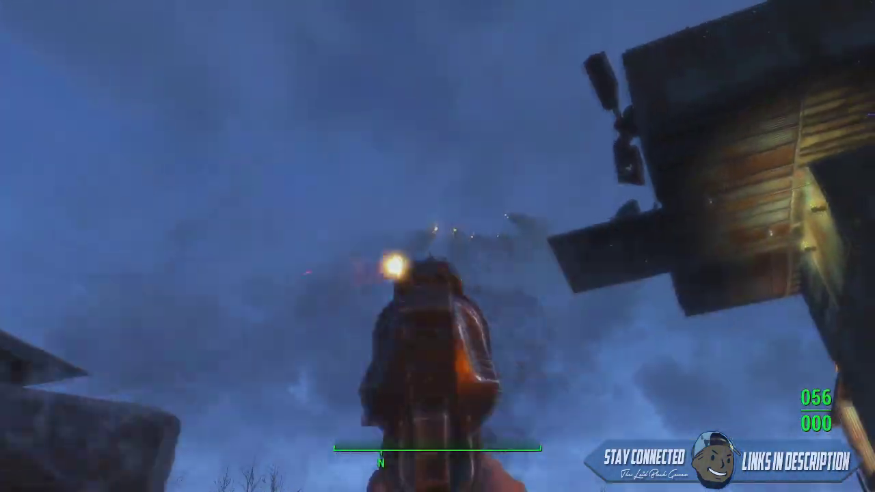
pyautogui.click(437, 246)
pyautogui.click(438, 247)
pyautogui.click(438, 246)
pyautogui.click(438, 247)
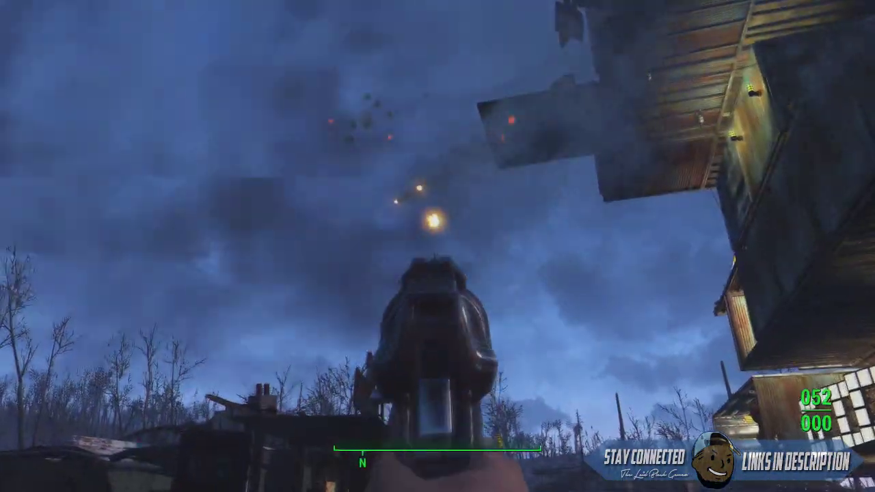
pyautogui.click(438, 247)
pyautogui.click(437, 247)
pyautogui.click(438, 247)
pyautogui.click(437, 246)
pyautogui.click(438, 246)
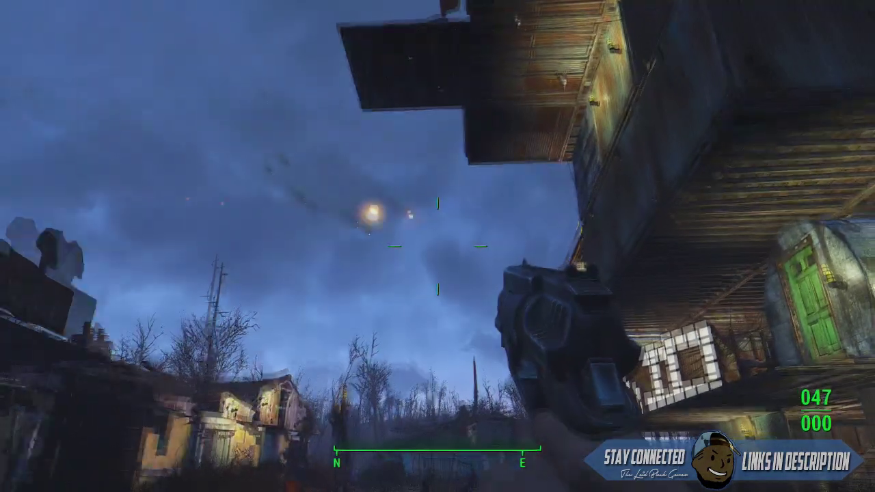